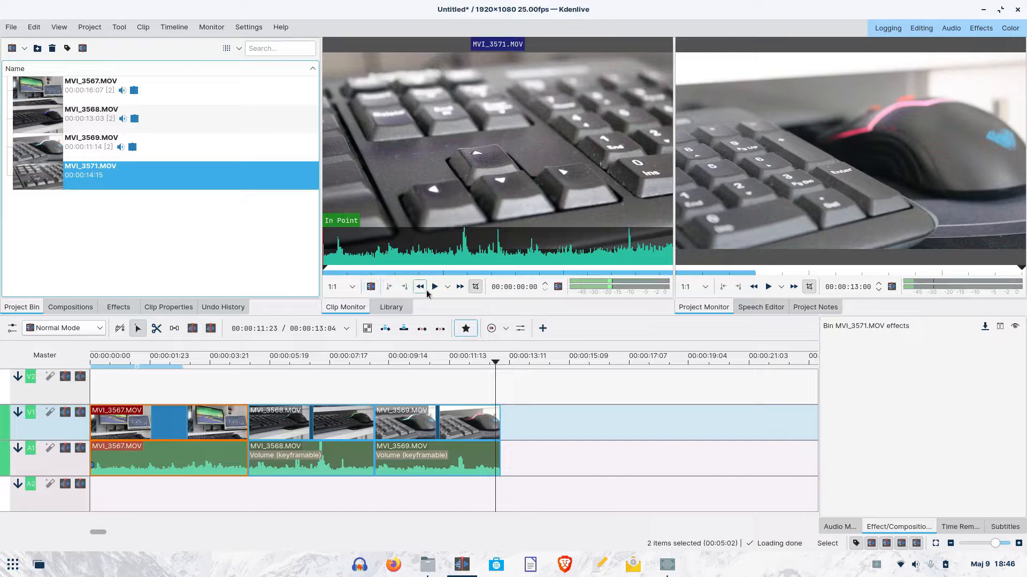
# - Set the out point of MVI_3571.MOV at 00:00:05:02 and place the trimmed clip on track V1 a short gap after MVI_3569.MOV
pyautogui.click(434, 287)
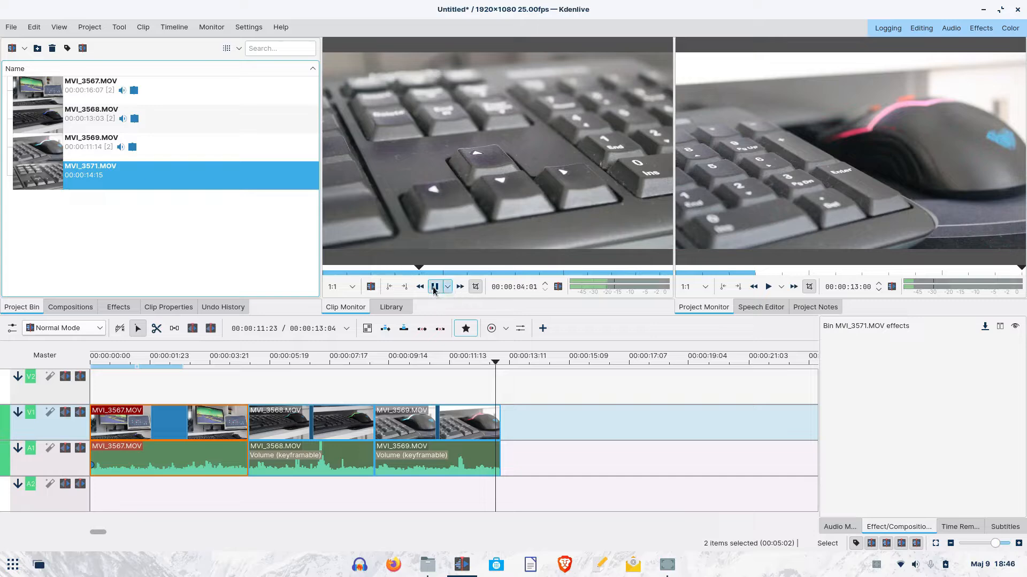
pyautogui.click(434, 287)
pyautogui.click(445, 270)
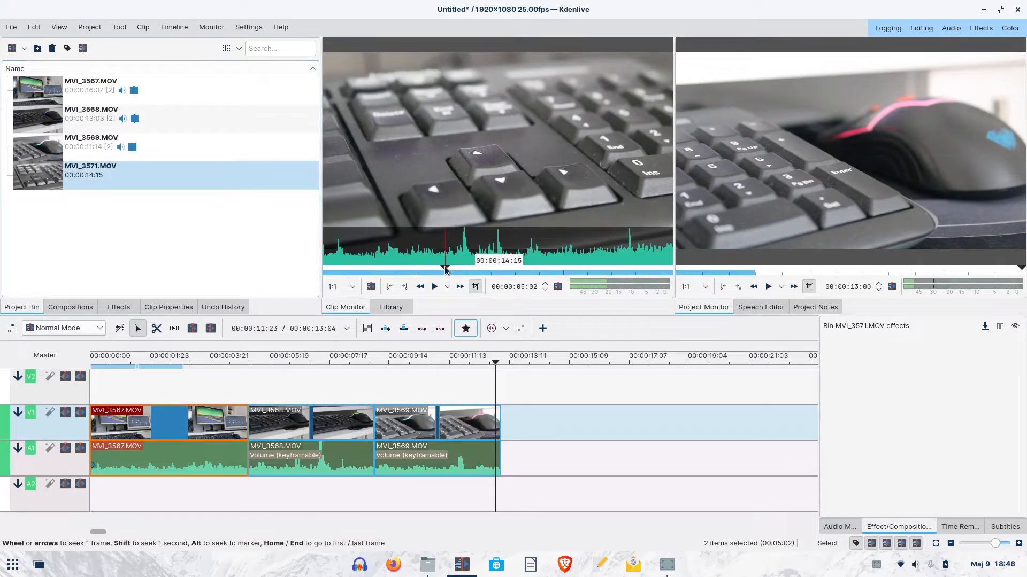
pyautogui.click(404, 287)
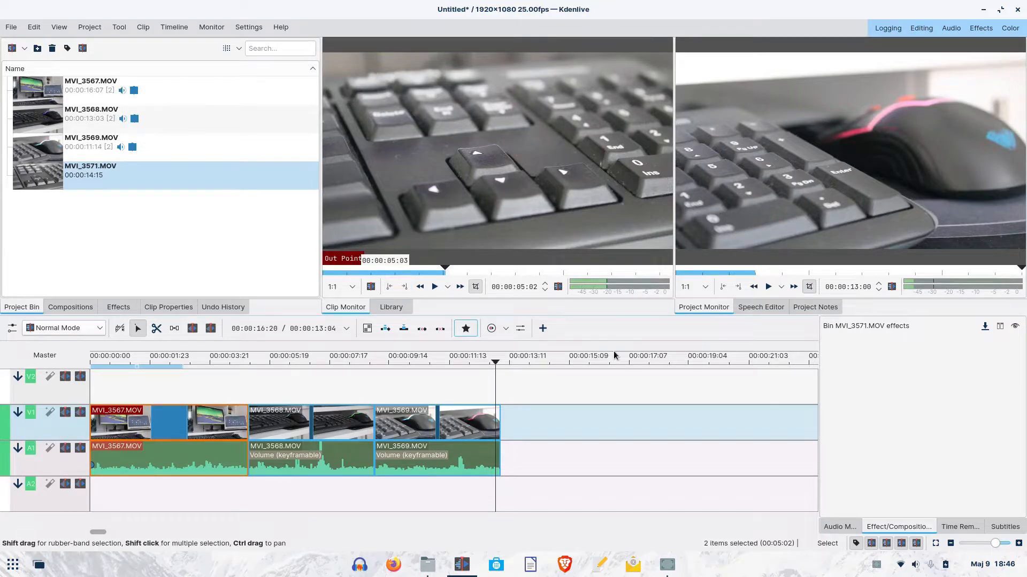
pyautogui.moveTo(505, 114); pyautogui.dragTo(526, 444)
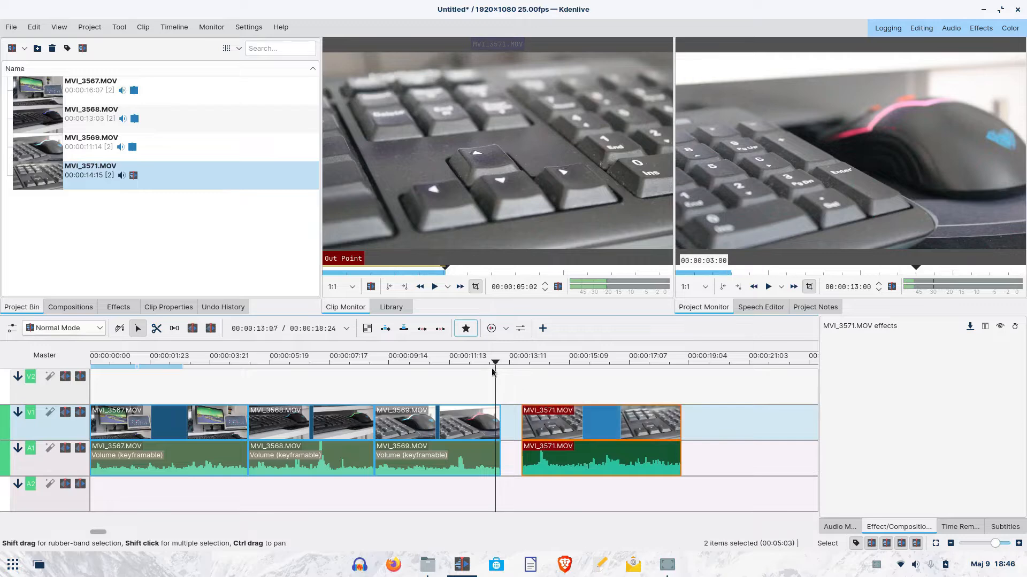
# - Add the Volume (keyframable) effect to the MVI_3571.MOV timeline clip with a gain of -10 dB
pyautogui.moveTo(492, 373); pyautogui.dragTo(589, 371)
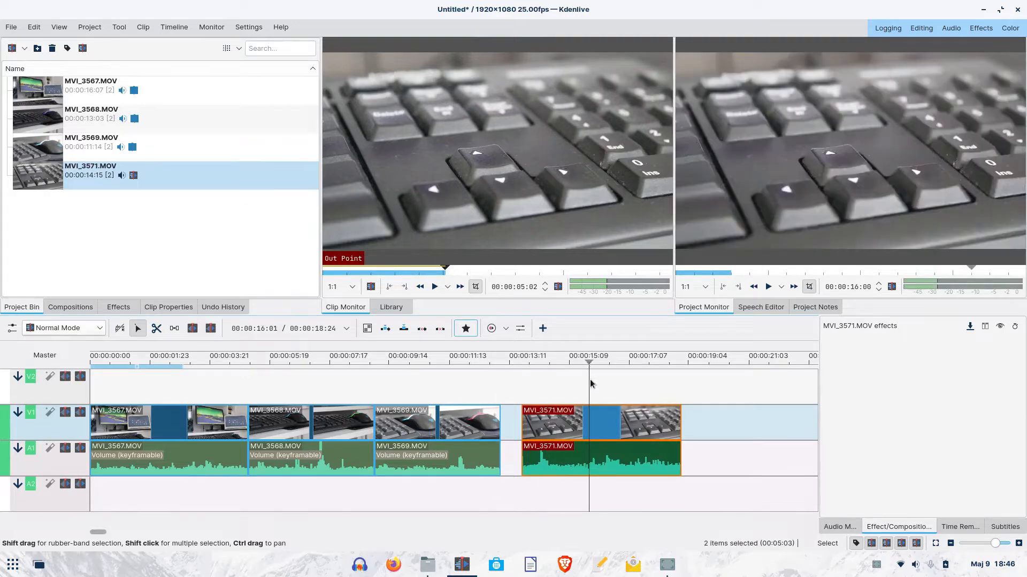
pyautogui.click(617, 458)
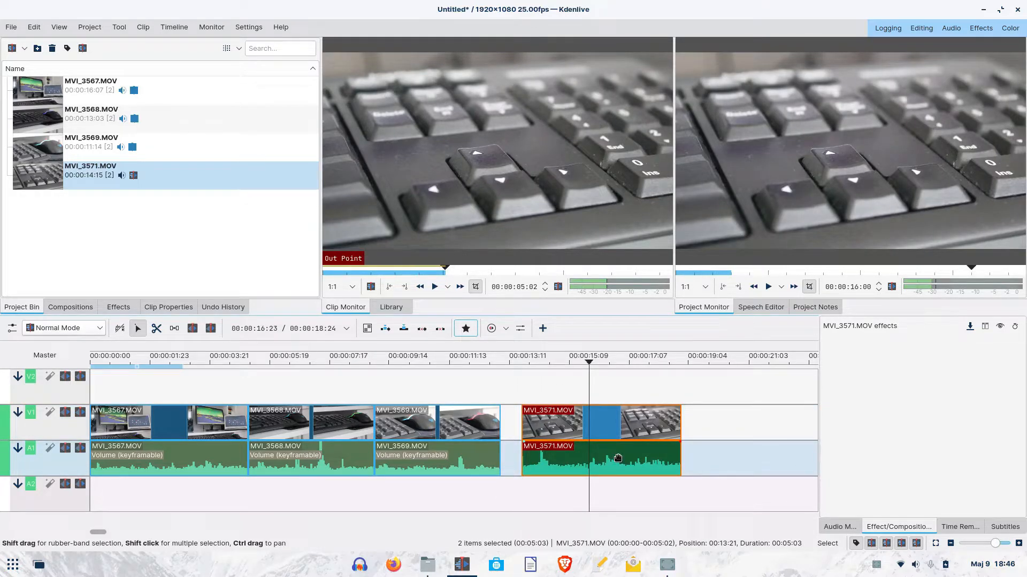
pyautogui.click(174, 27)
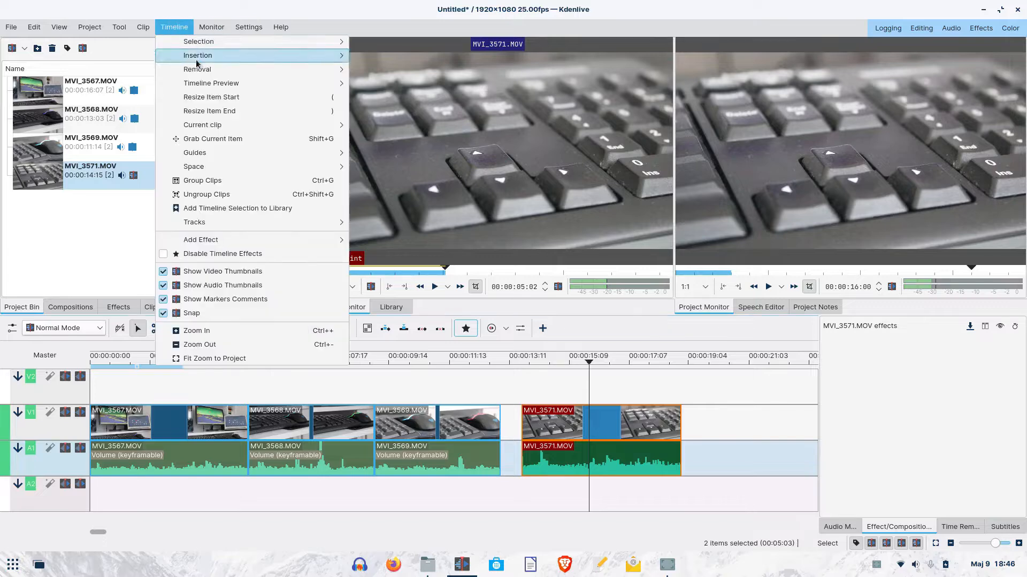
pyautogui.moveTo(251, 239)
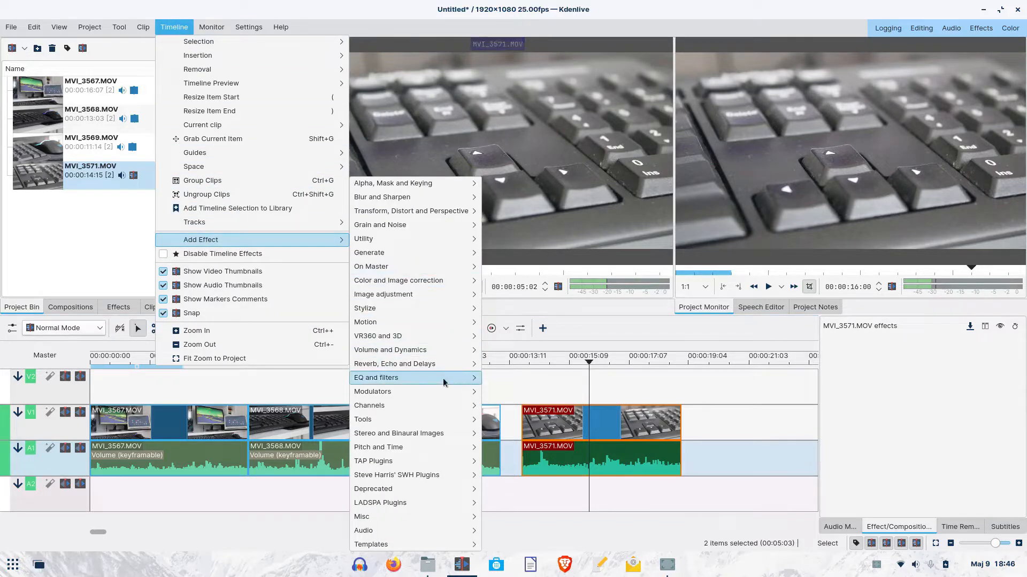
pyautogui.moveTo(435, 352)
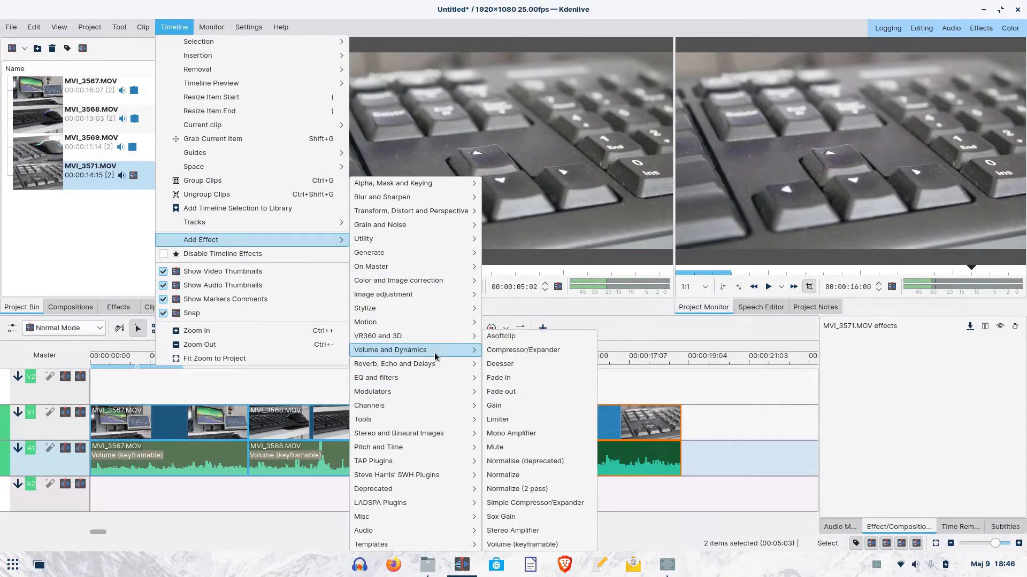
pyautogui.click(523, 545)
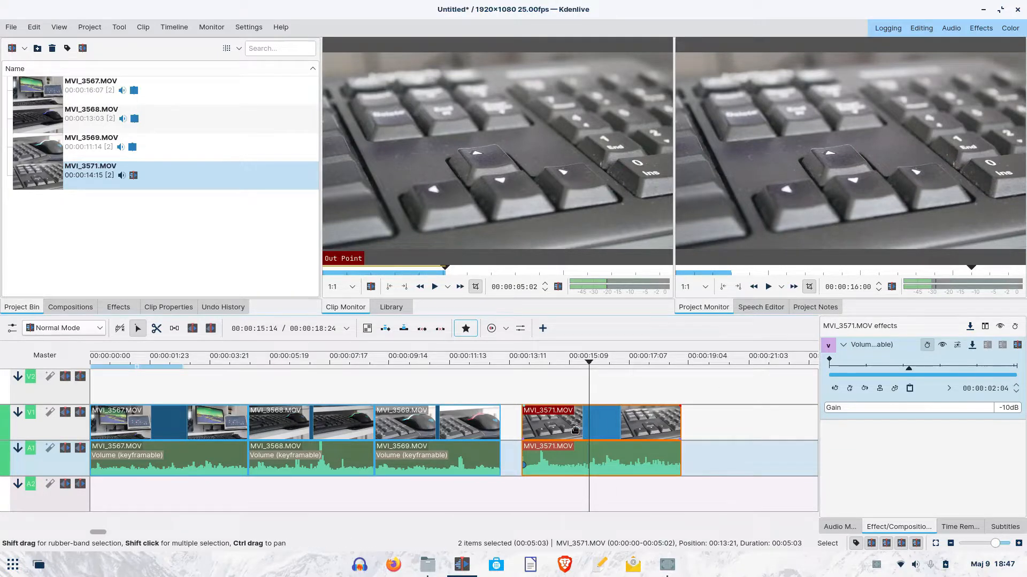
# - Move MVI_3571.MOV to track V2 so its start overlaps the end of MVI_3569.MOV, and add a Wipe composition over the overlap
pyautogui.moveTo(574, 430); pyautogui.dragTo(532, 395)
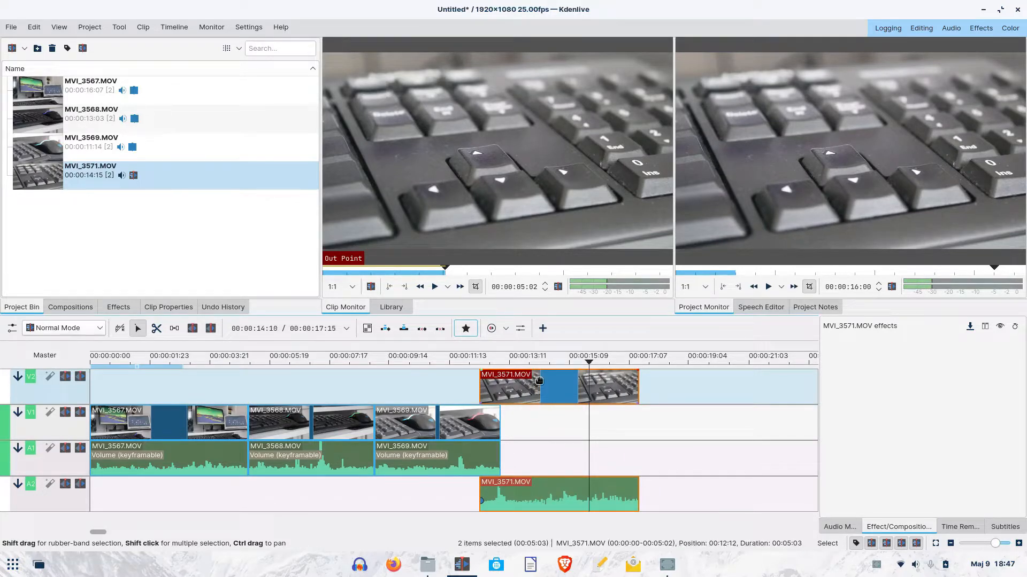
pyautogui.click(484, 403)
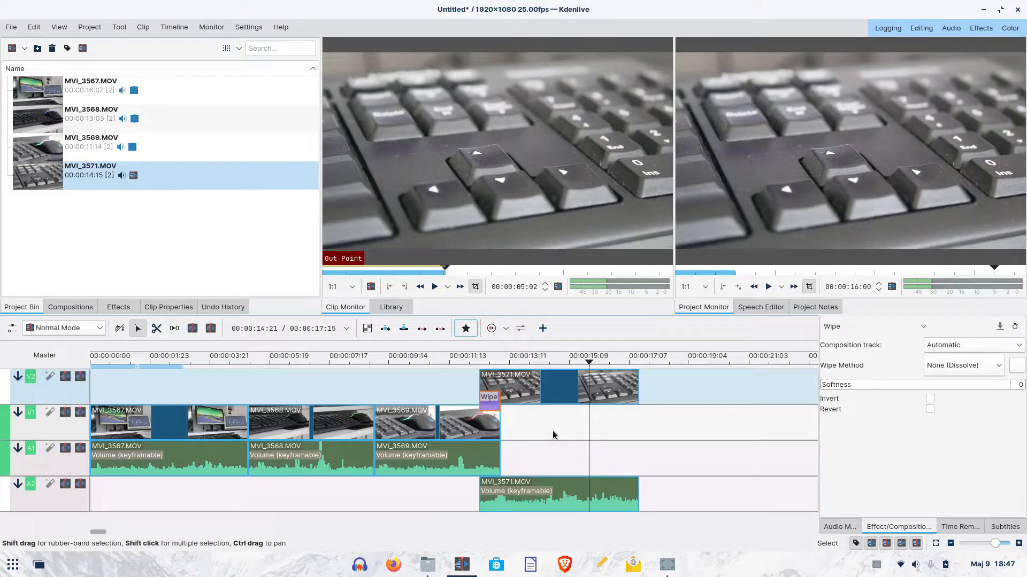
# - Play the timeline from about 00:00:11:03 through the overlap to preview the dissolve between MVI_3569.MOV and MVI_3571.MOV
pyautogui.click(437, 359)
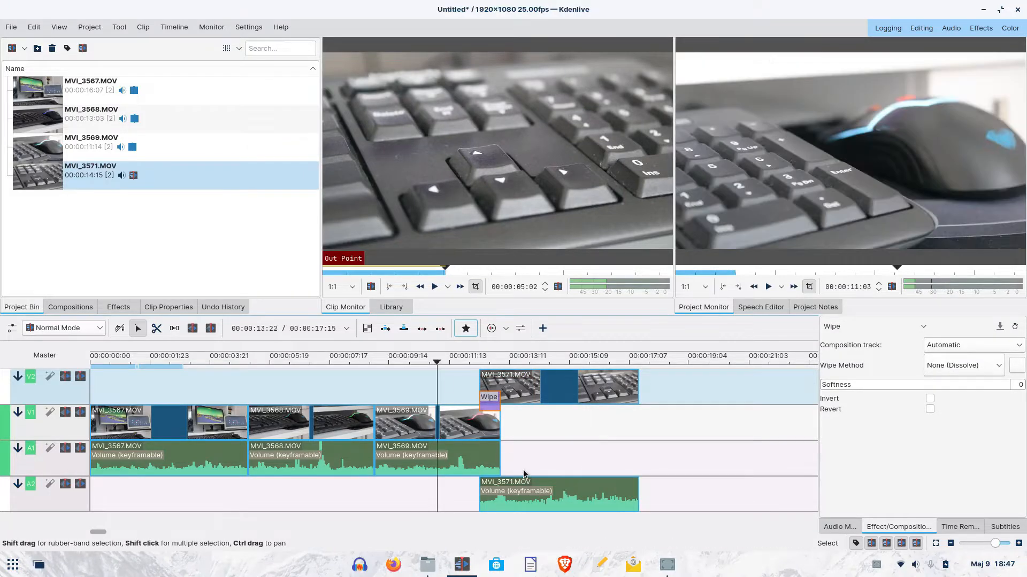
pyautogui.press('space')
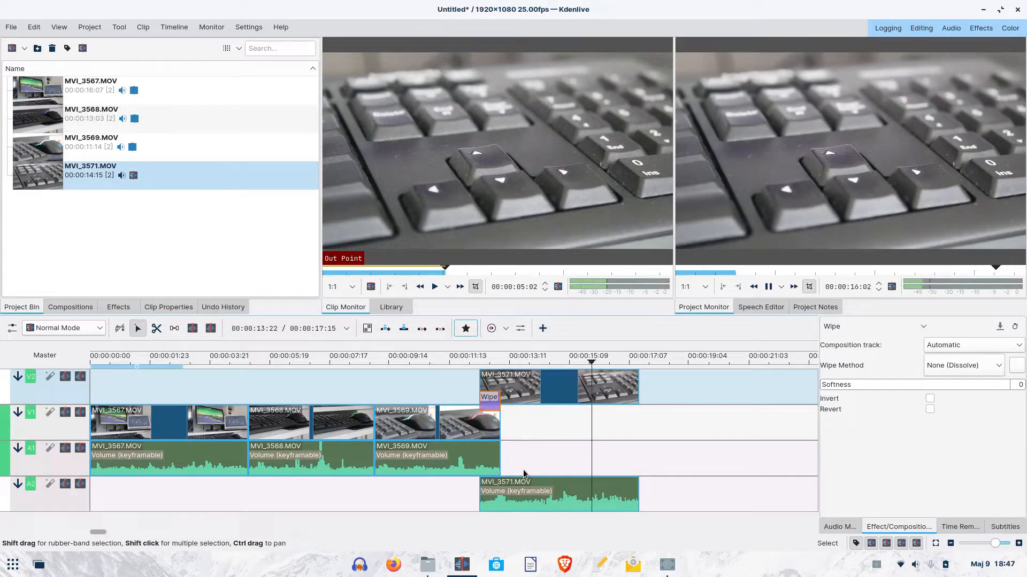
pyautogui.press('space')
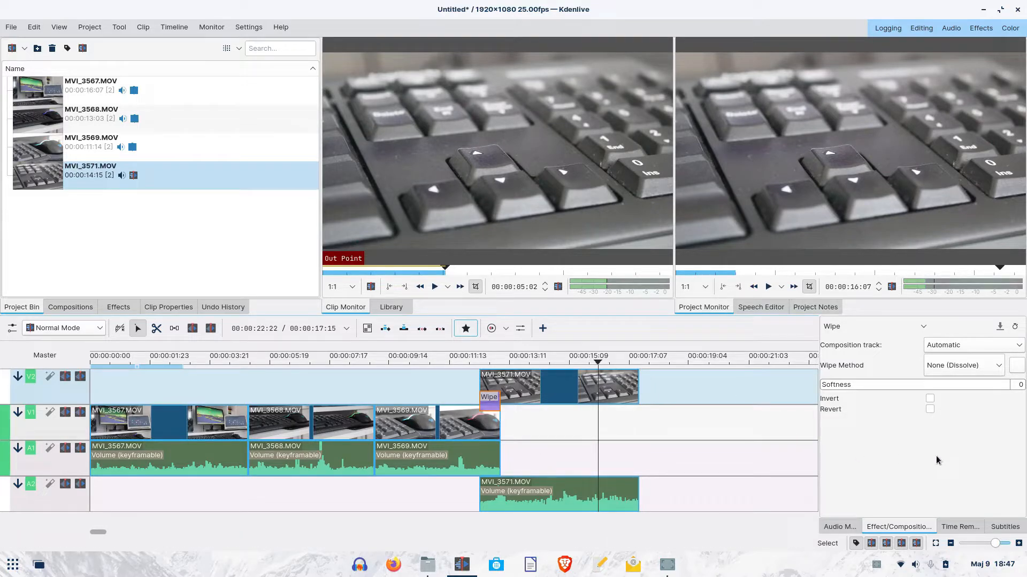
# - Change the Wipe composition's wipe method to Linear X and play the timeline through the transition
pyautogui.click(998, 366)
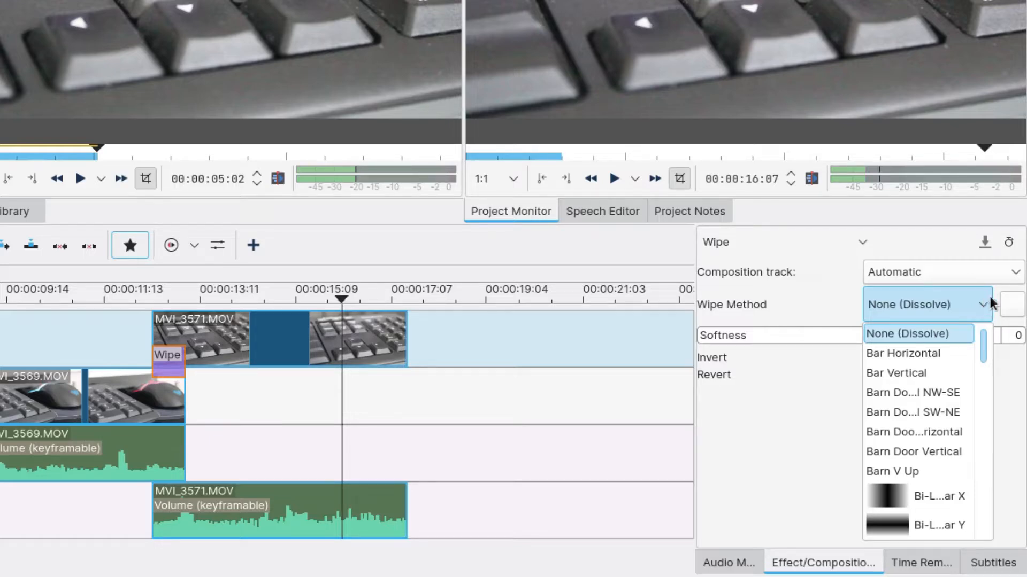
pyautogui.scroll(-1, 951, 365)
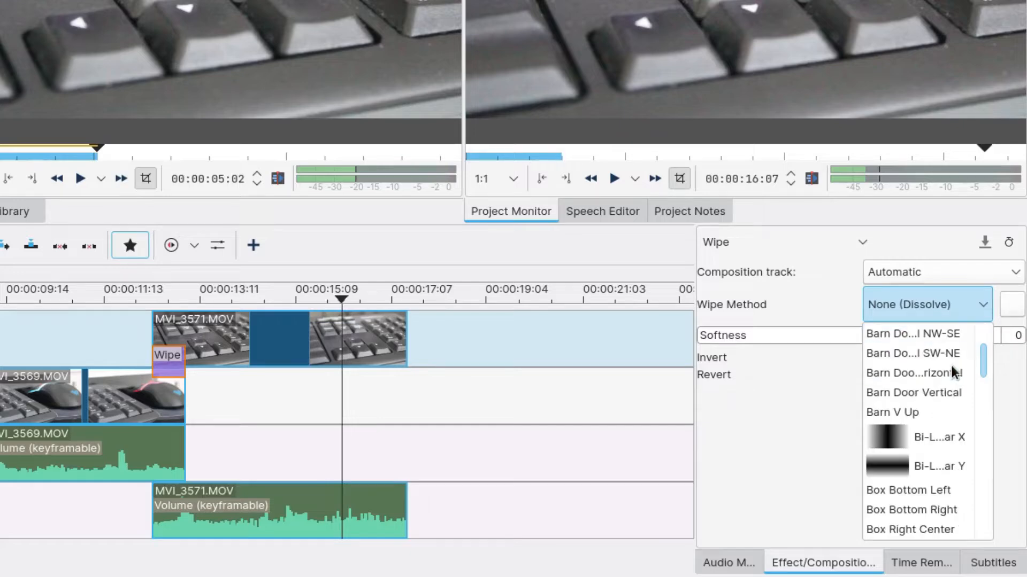
pyautogui.scroll(-1, 951, 372)
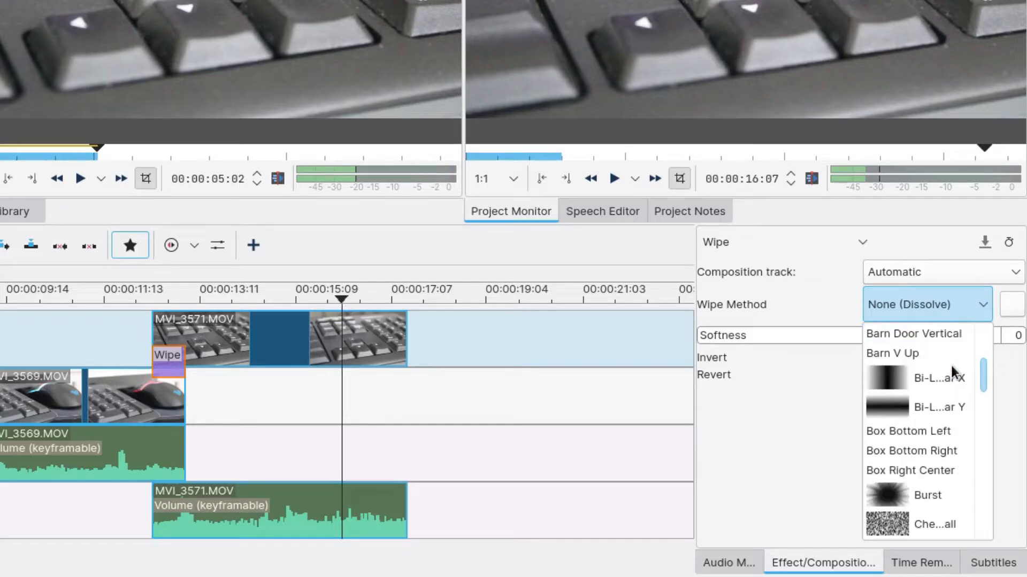
pyautogui.scroll(-1, 951, 365)
pyautogui.scroll(-1, 951, 364)
pyautogui.scroll(-1, 951, 363)
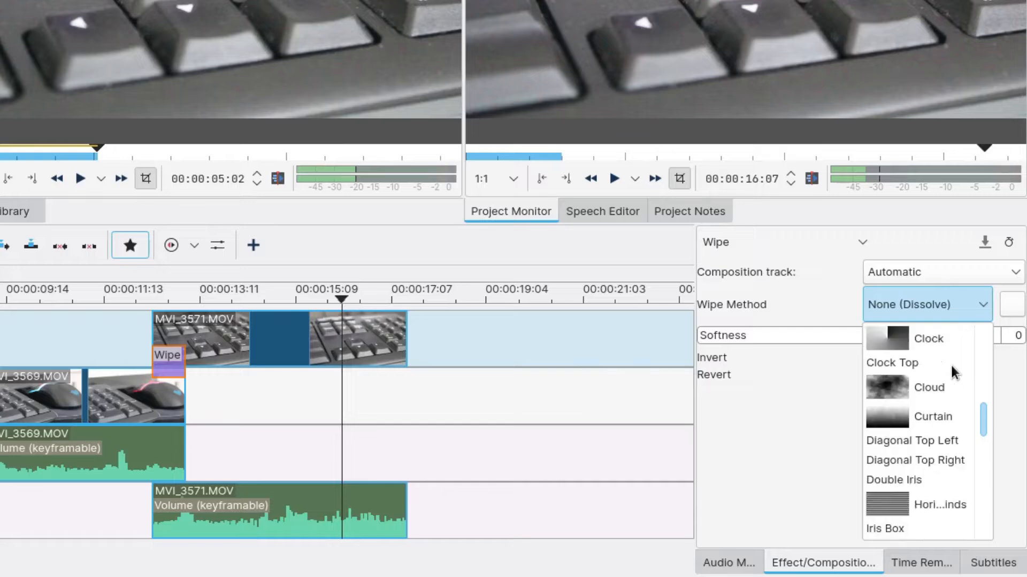
pyautogui.scroll(-2, 951, 364)
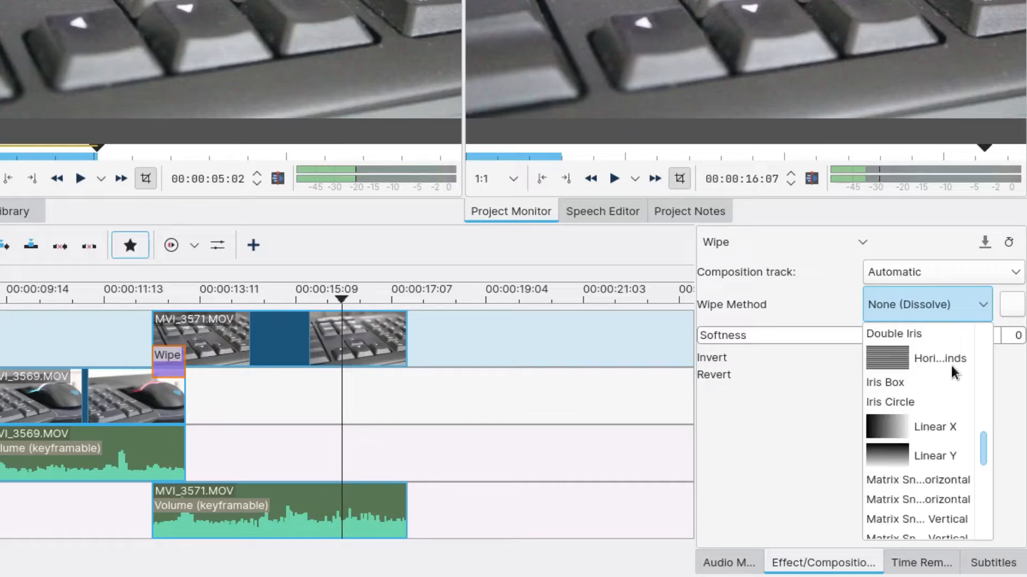
pyautogui.click(928, 426)
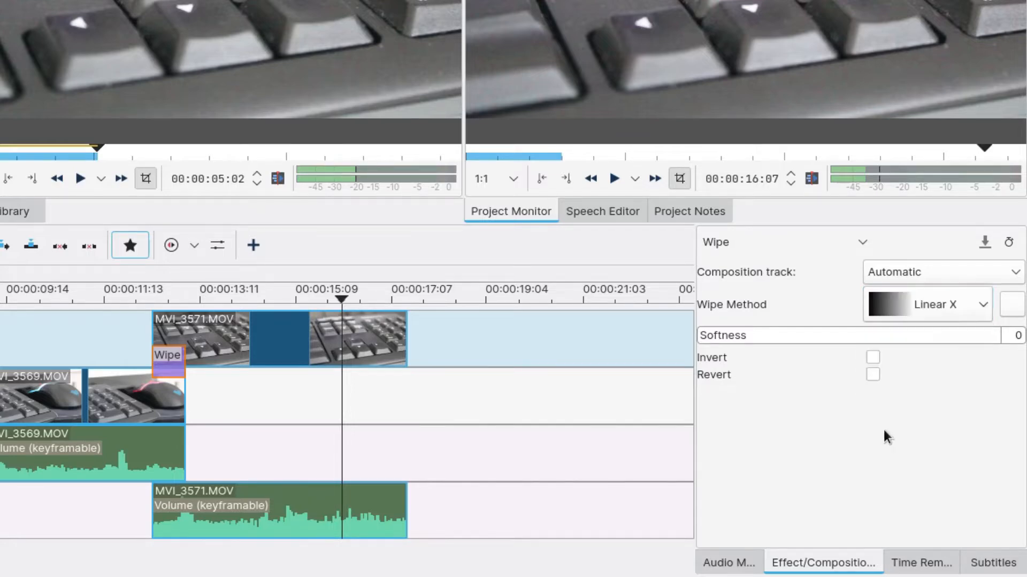
pyautogui.click(436, 362)
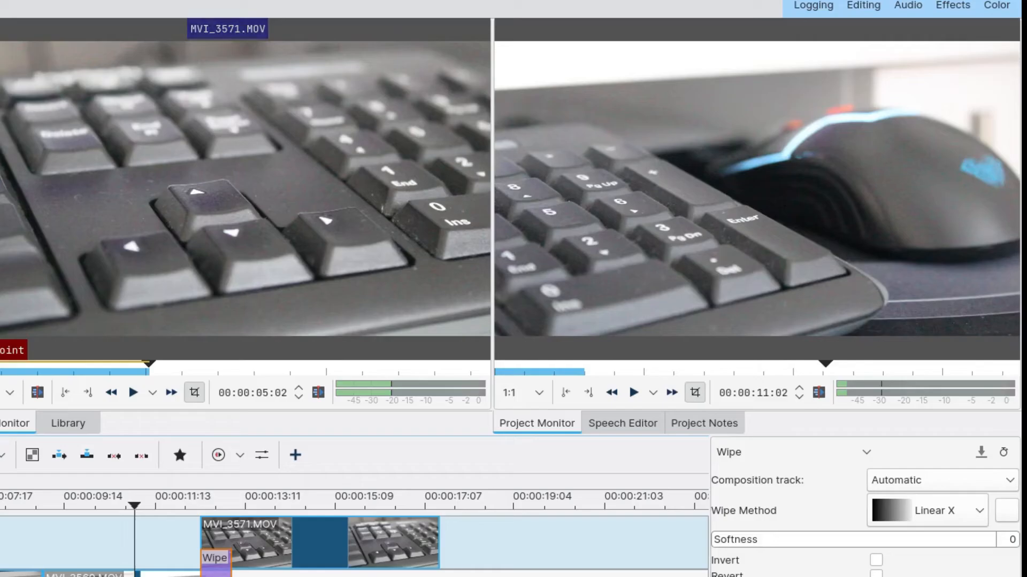
pyautogui.press('space')
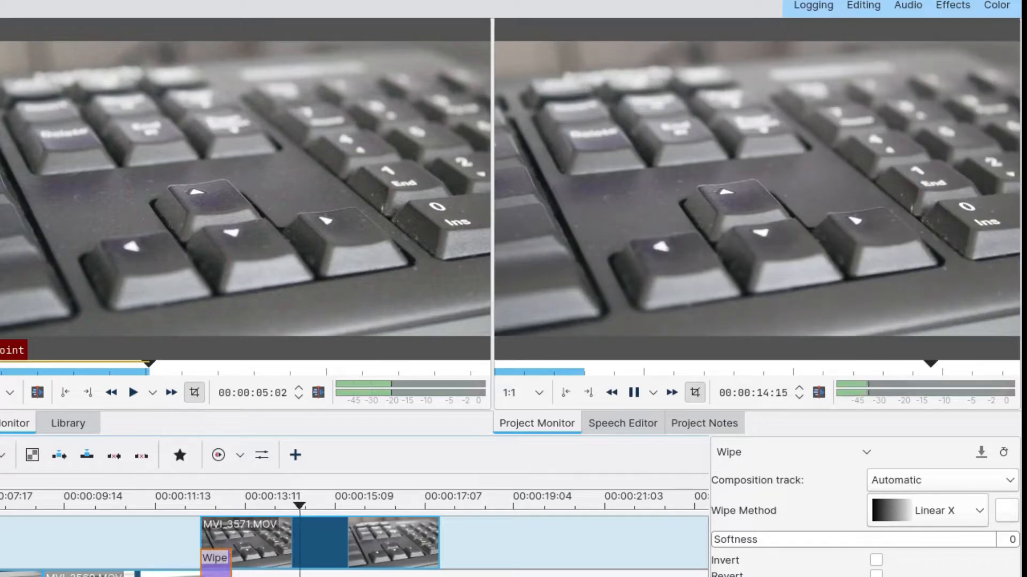
pyautogui.press('space')
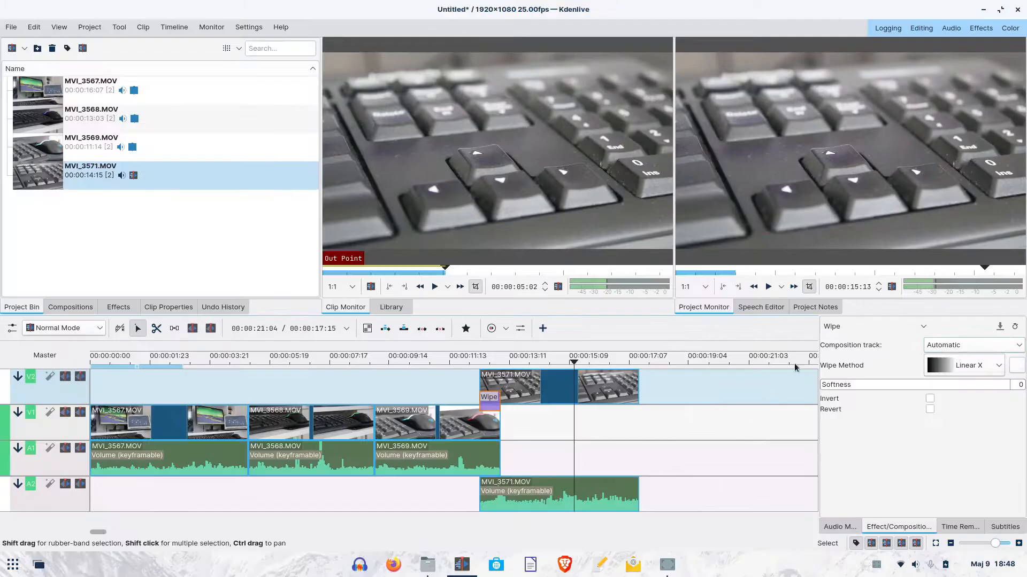
# - Change the wipe method to Bi-Linear X and play the timeline through the transition
pyautogui.click(925, 510)
pyautogui.scroll(2, 960, 467)
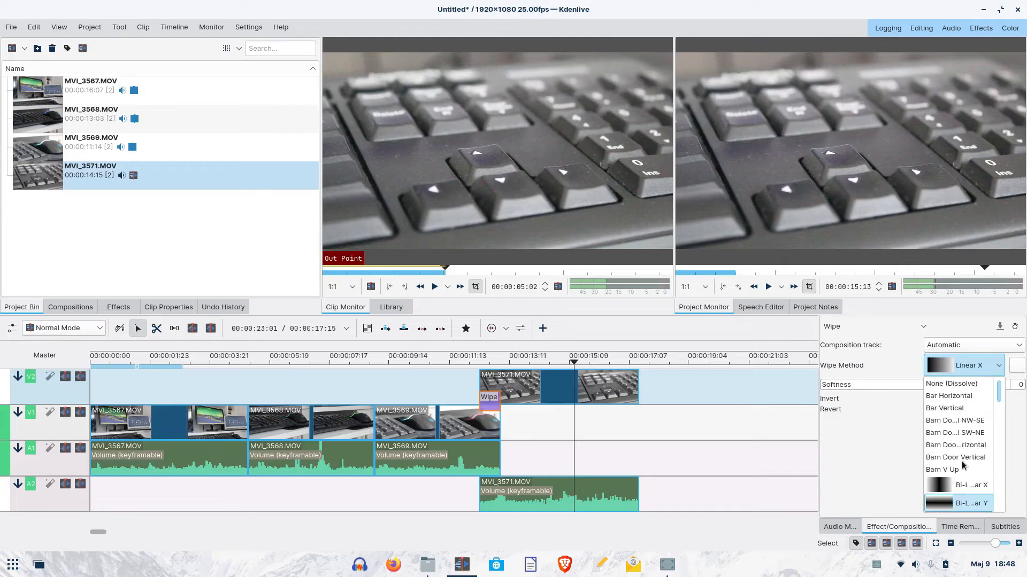
pyautogui.click(960, 484)
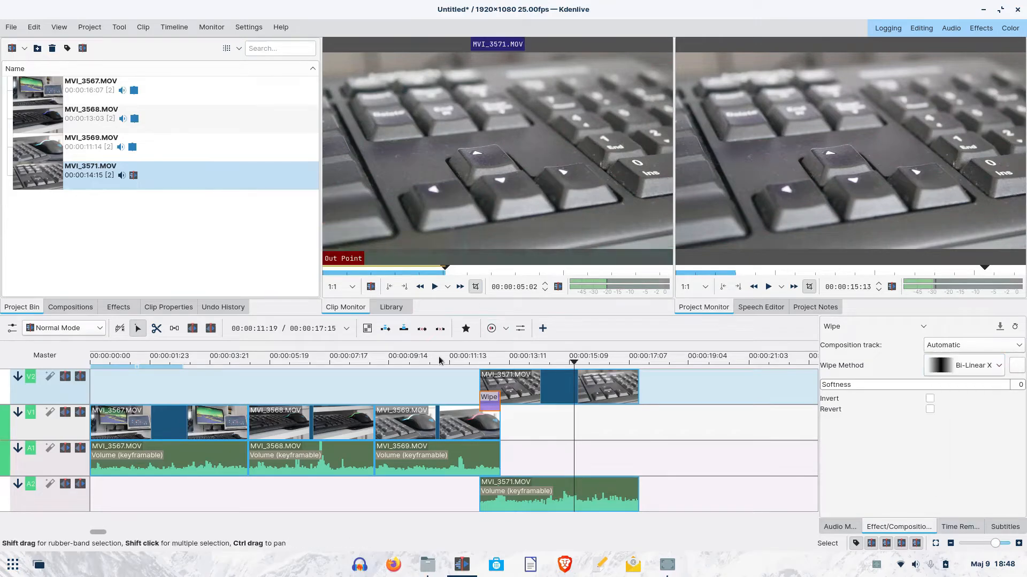
pyautogui.click(422, 361)
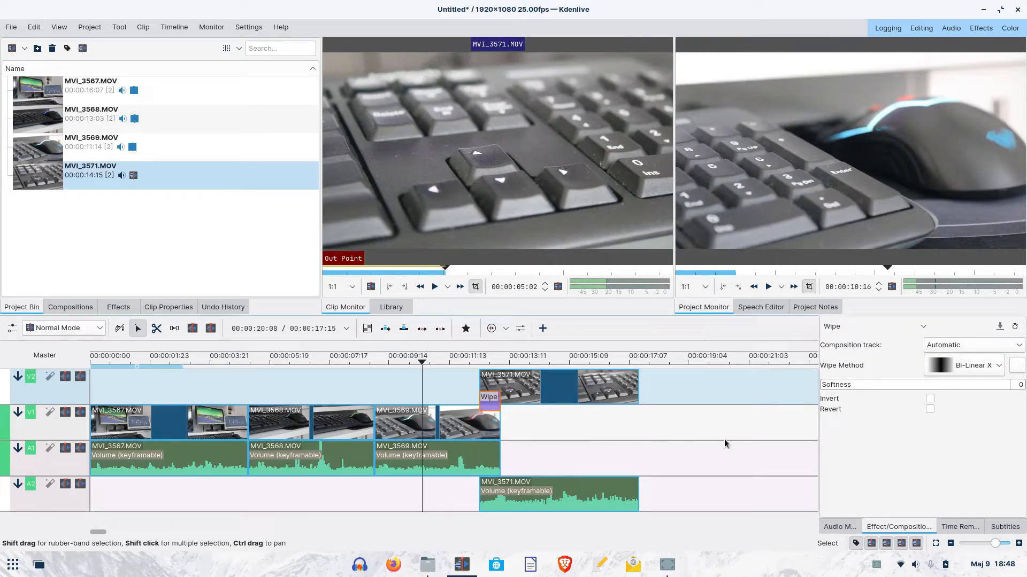
pyautogui.press('space')
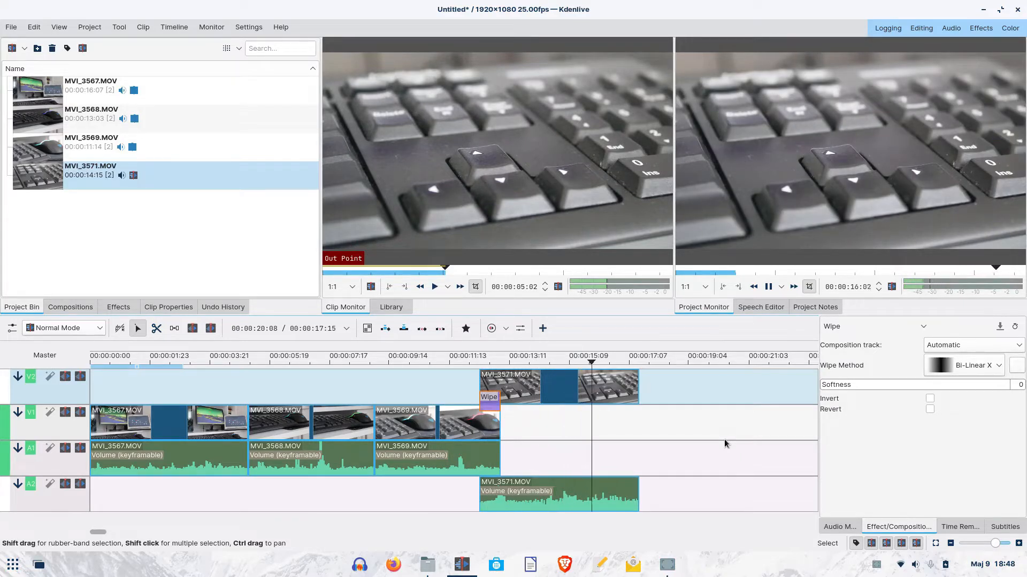
pyautogui.press('space')
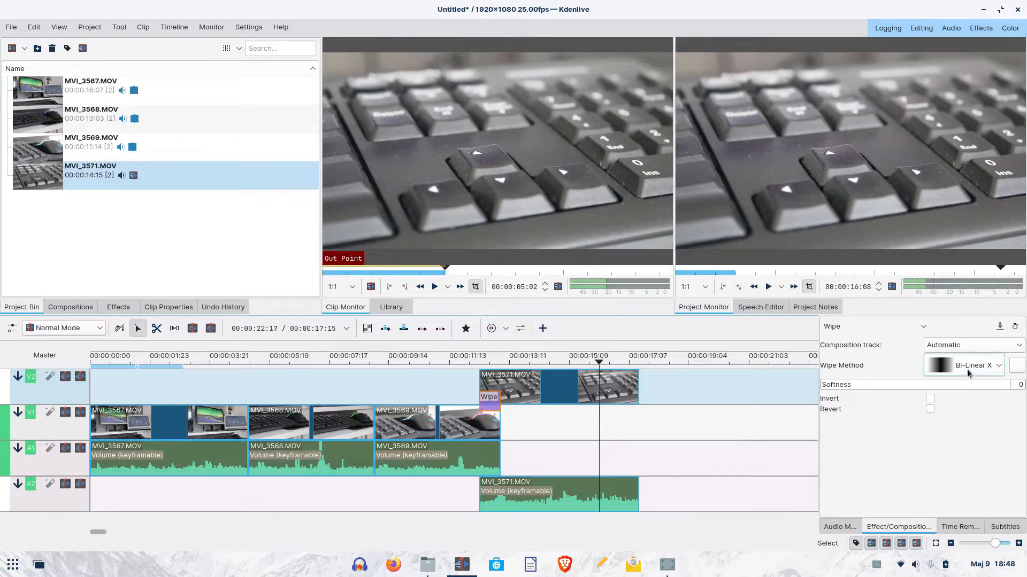
# - Change the wipe method to Burst and play the timeline through the transition
pyautogui.click(998, 366)
pyautogui.scroll(-3, 941, 444)
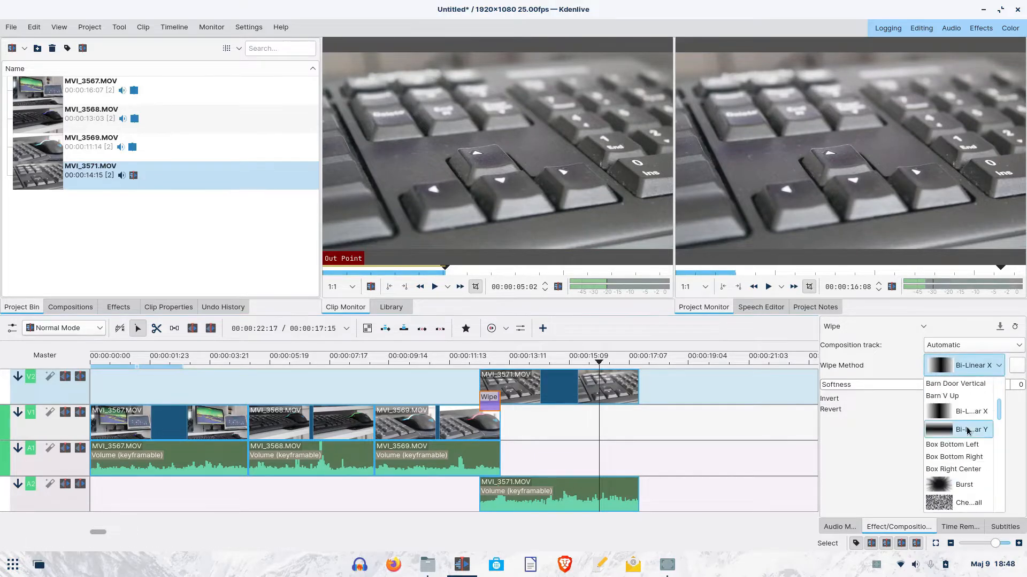
pyautogui.click(933, 448)
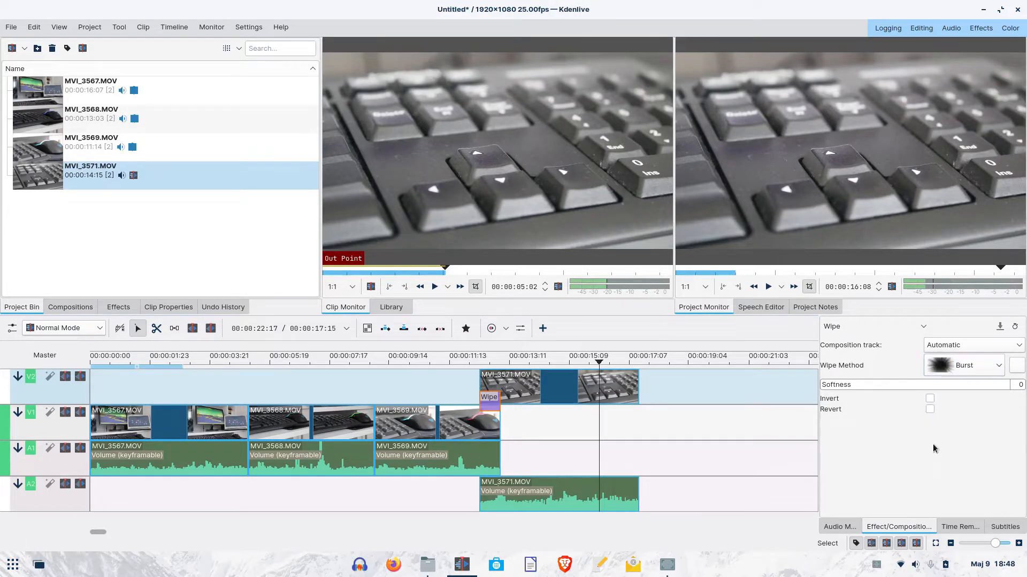
pyautogui.click(412, 359)
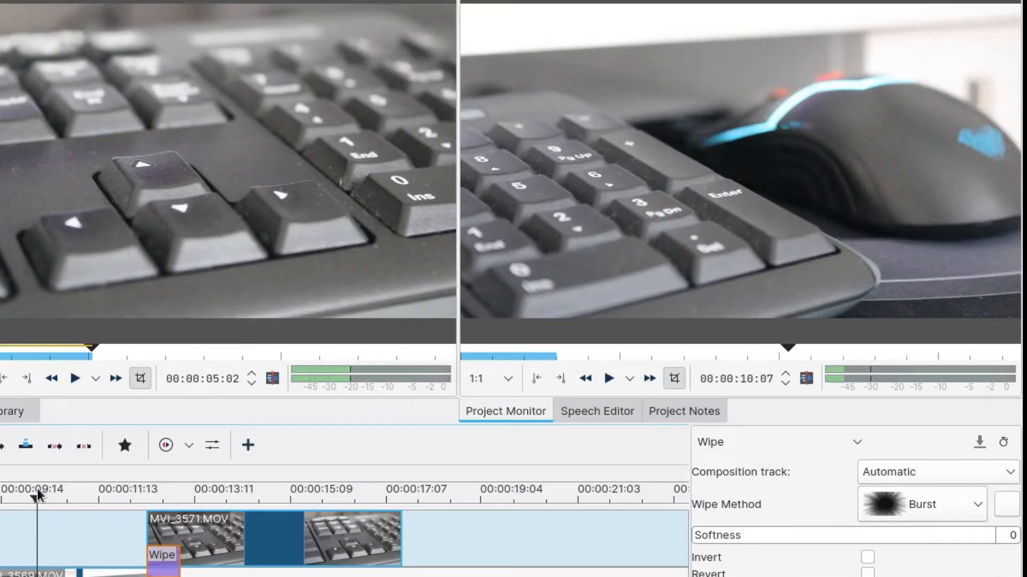
pyautogui.press('space')
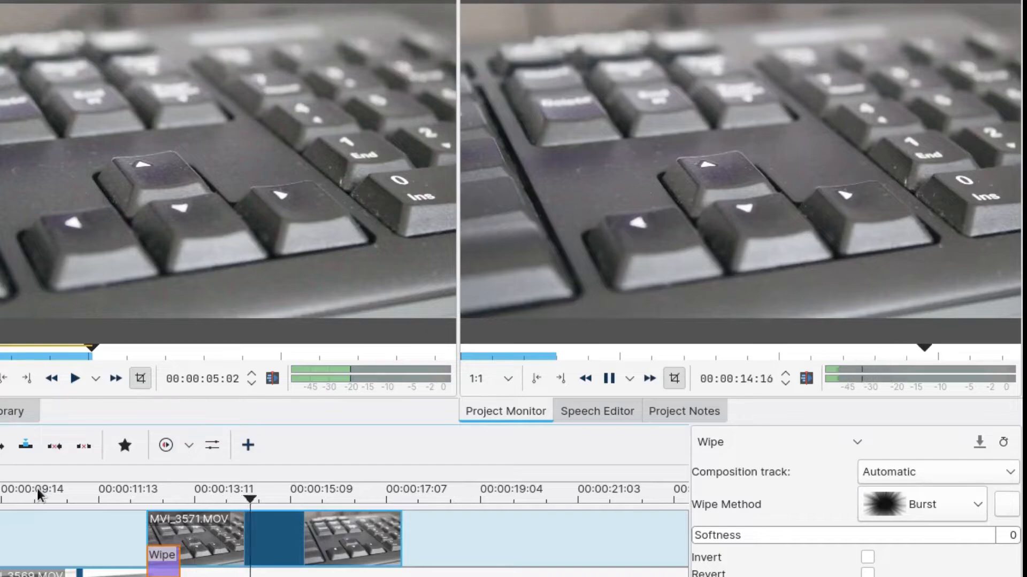
pyautogui.press('space')
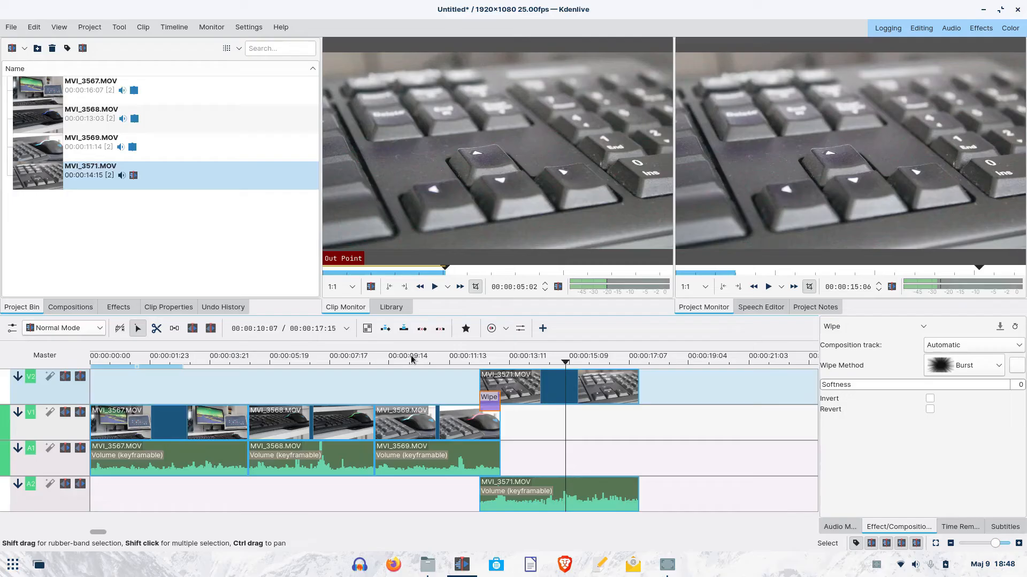
# - Set the Wipe composition's method back to None (Dissolve)
pyautogui.click(997, 368)
pyautogui.click(950, 364)
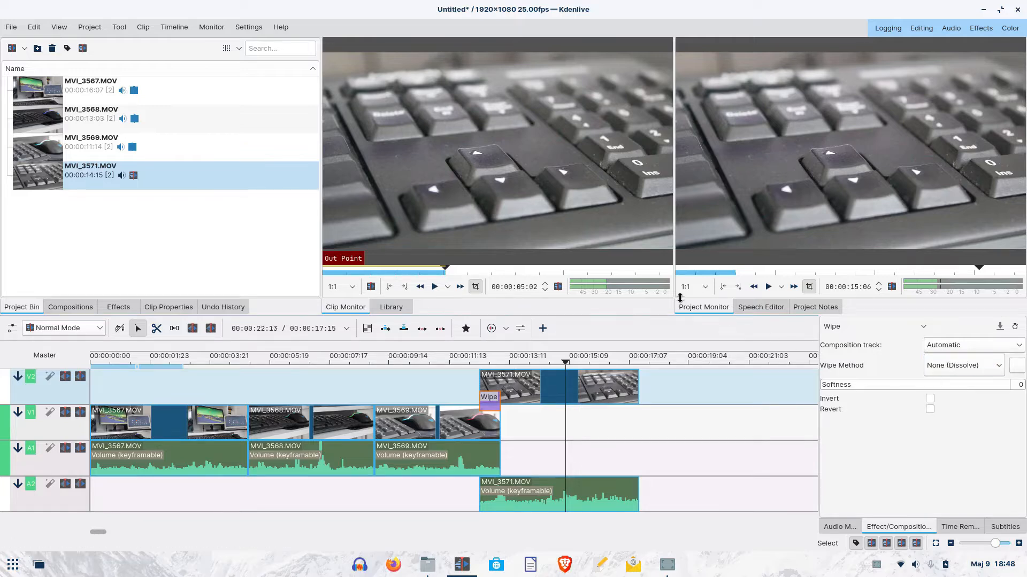
# - Play the timeline from about 00:00:11:04 through the dissolve between MVI_3569.MOV and MVI_3571.MOV
pyautogui.click(438, 359)
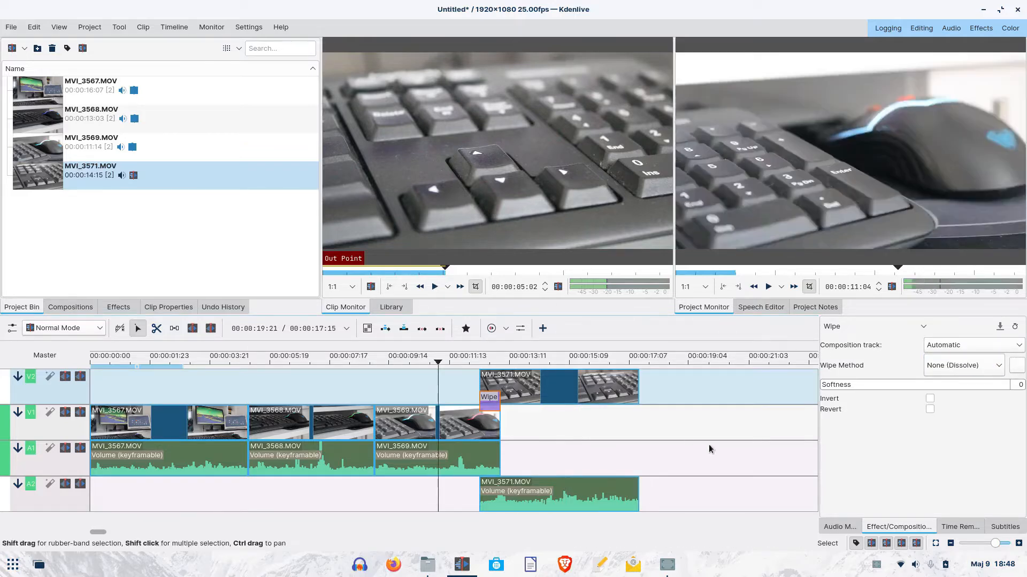
pyautogui.press('space')
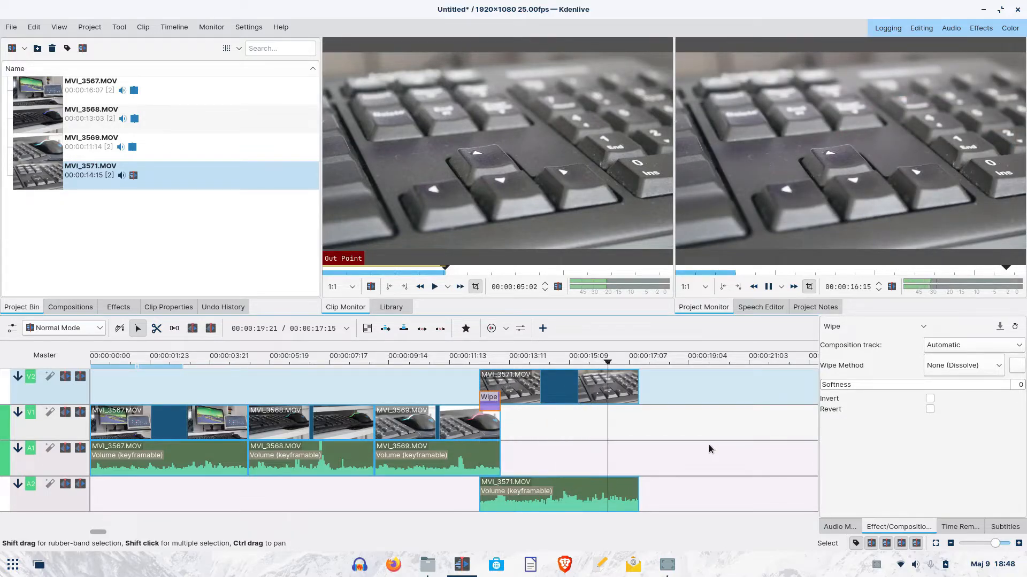
pyautogui.press('space')
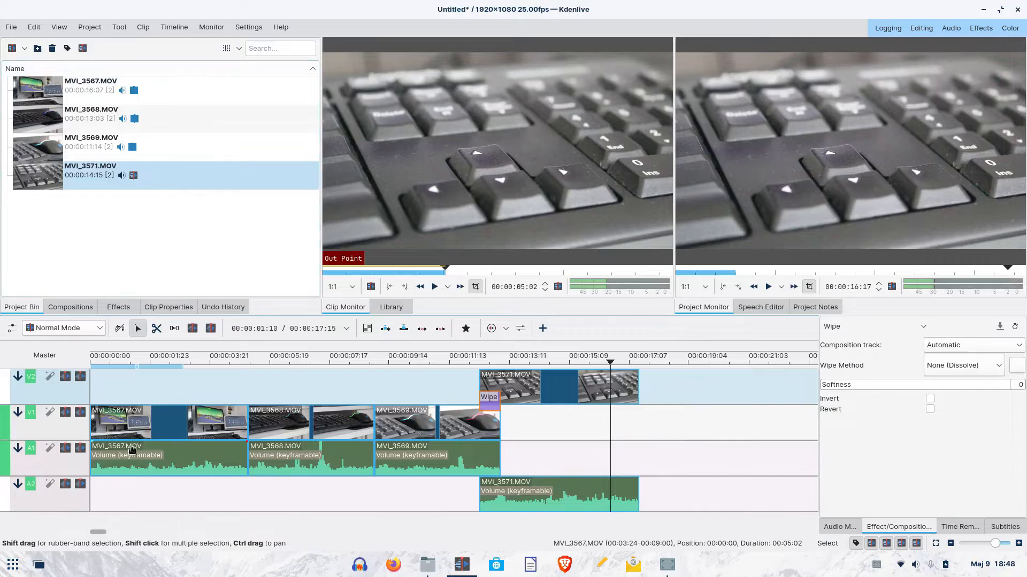
# - Insert one video track named V3 above track V2
pyautogui.rightClick(19, 397)
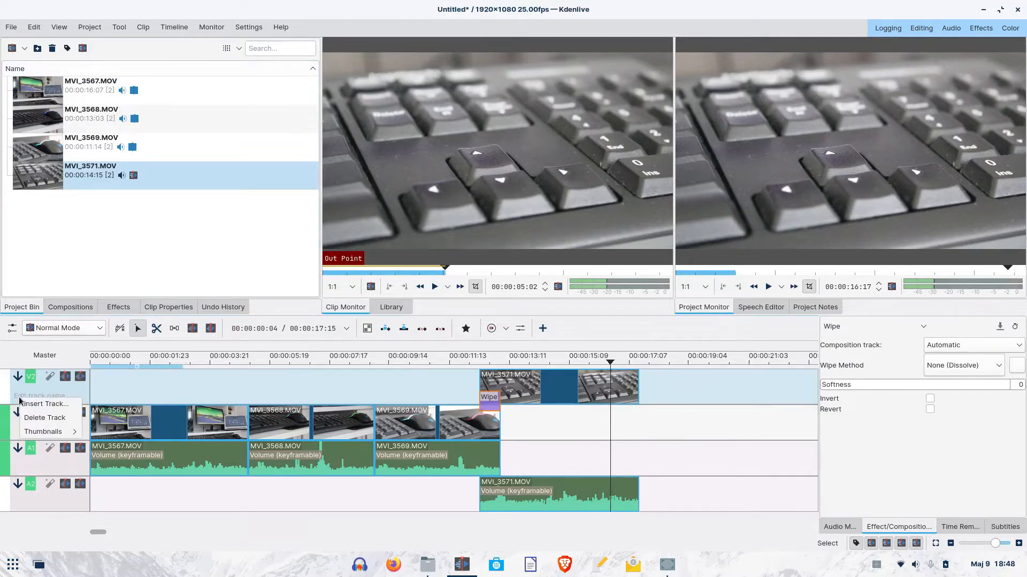
pyautogui.click(32, 404)
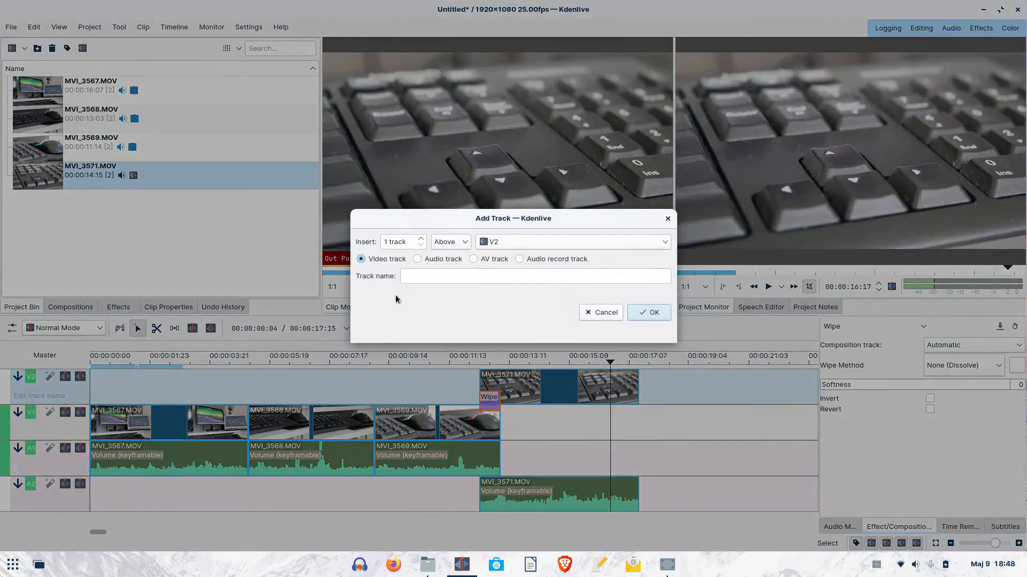
pyautogui.click(416, 275)
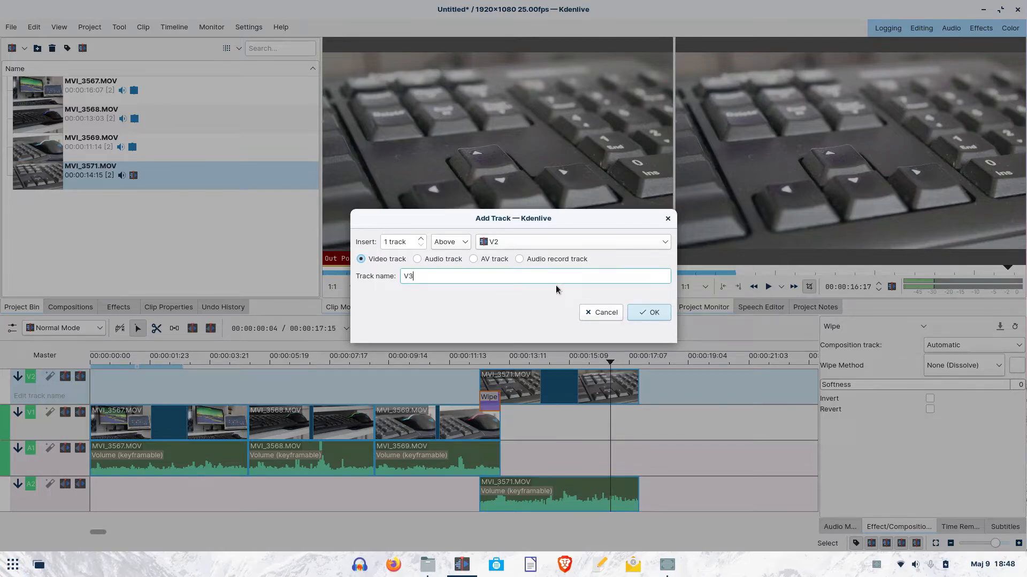
pyautogui.write('V3')
pyautogui.click(649, 313)
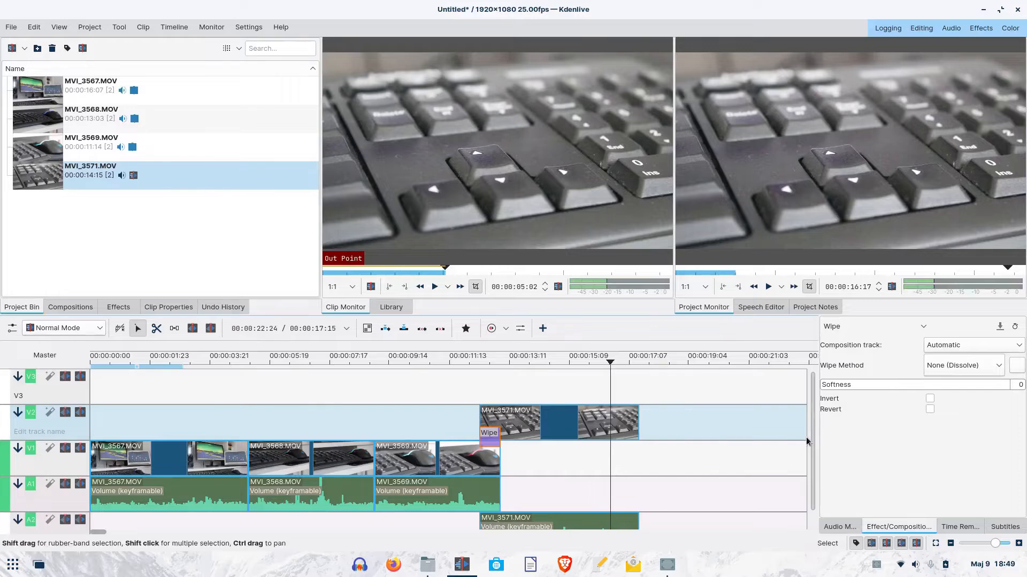
# - Insert one named audio track under track A2 and look over the resulting track layout
pyautogui.scroll(-1, 811, 444)
pyautogui.rightClick(31, 521)
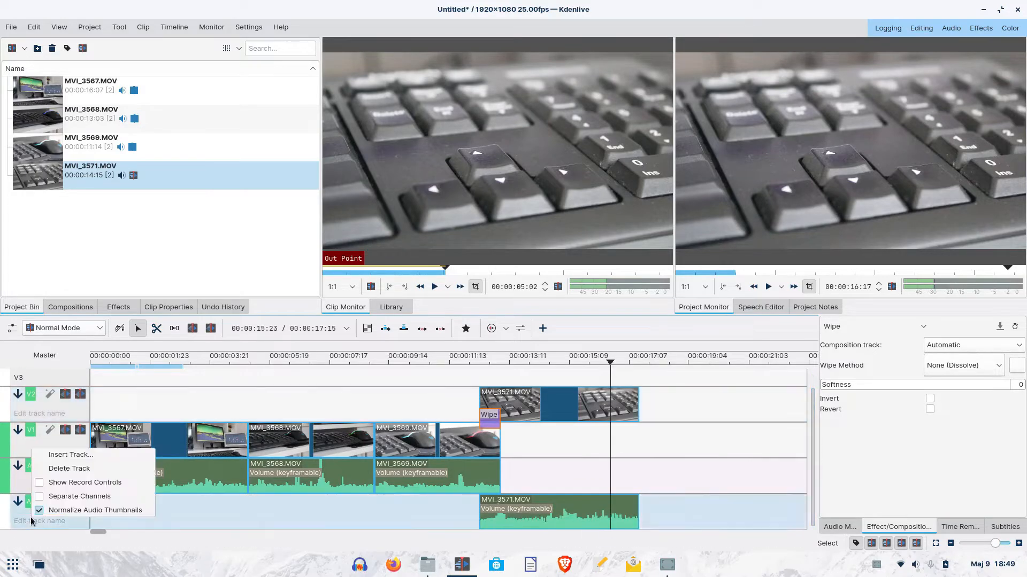
pyautogui.click(67, 455)
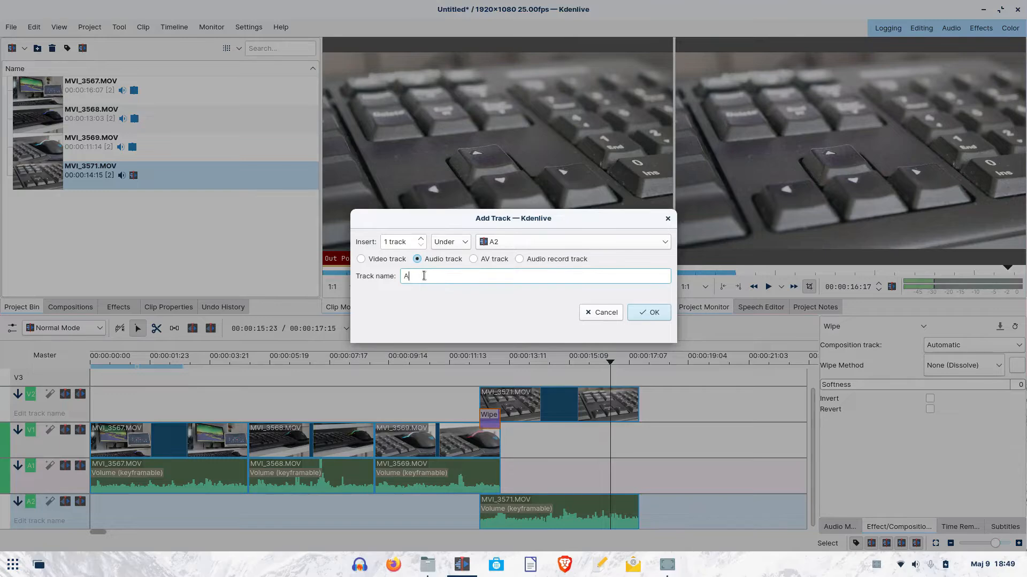
pyautogui.click(650, 312)
pyautogui.hscroll(3, 697, 435)
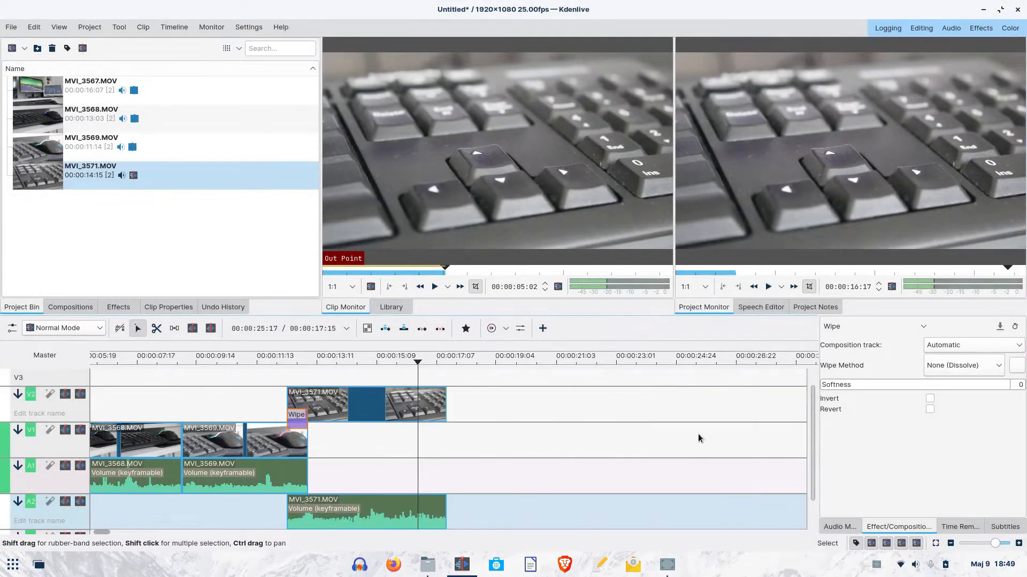
pyautogui.hscroll(-3, 698, 434)
pyautogui.scroll(-1, 816, 466)
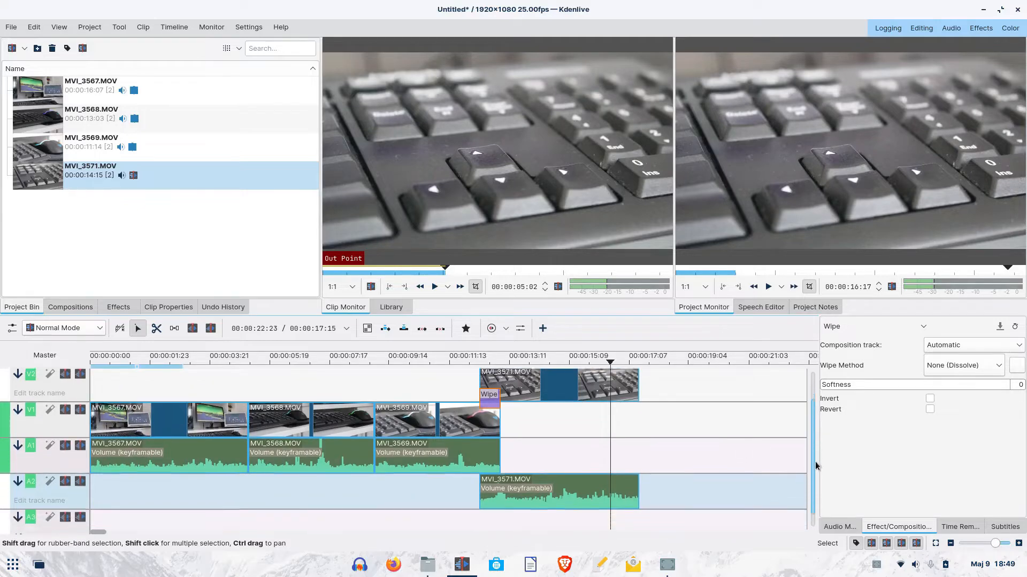
pyautogui.scroll(-1, 816, 481)
pyautogui.scroll(3, 816, 455)
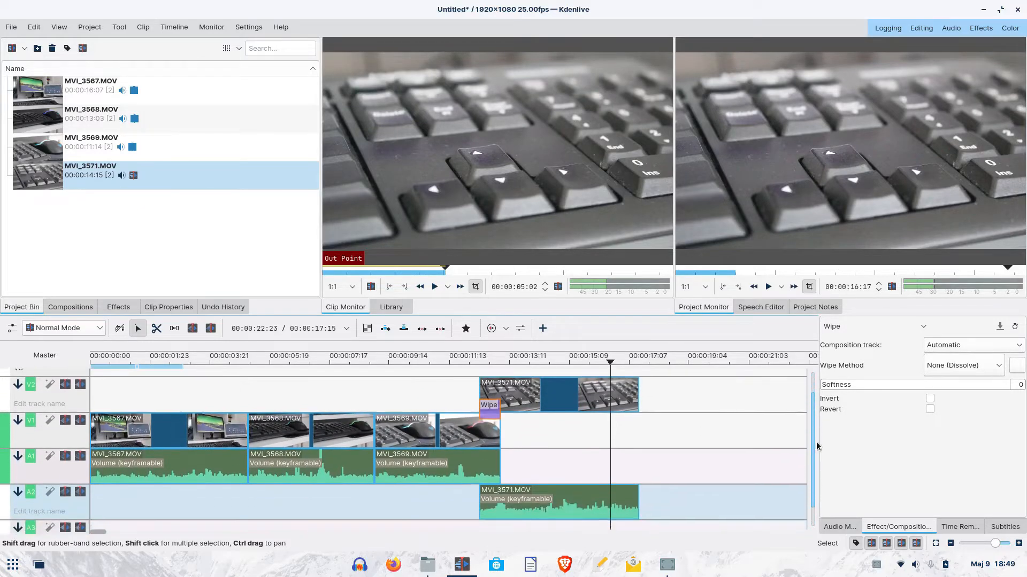
pyautogui.scroll(1, 817, 446)
# - Copy the MVI_3571.MOV clip from V2 and paste it onto V1, starting at 00:00:17:15 where the original ends
pyautogui.click(584, 421)
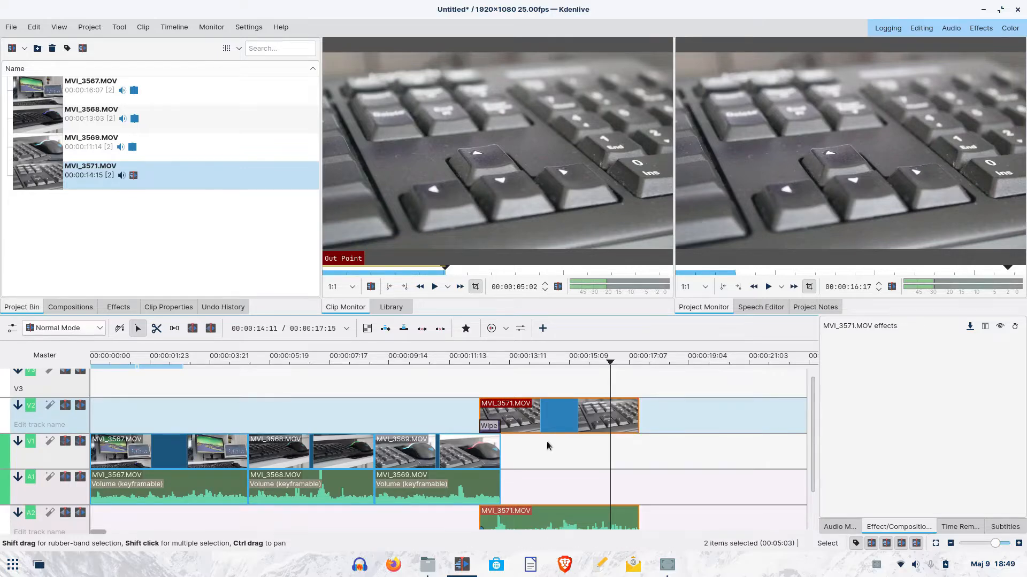
pyautogui.rightClick(554, 417)
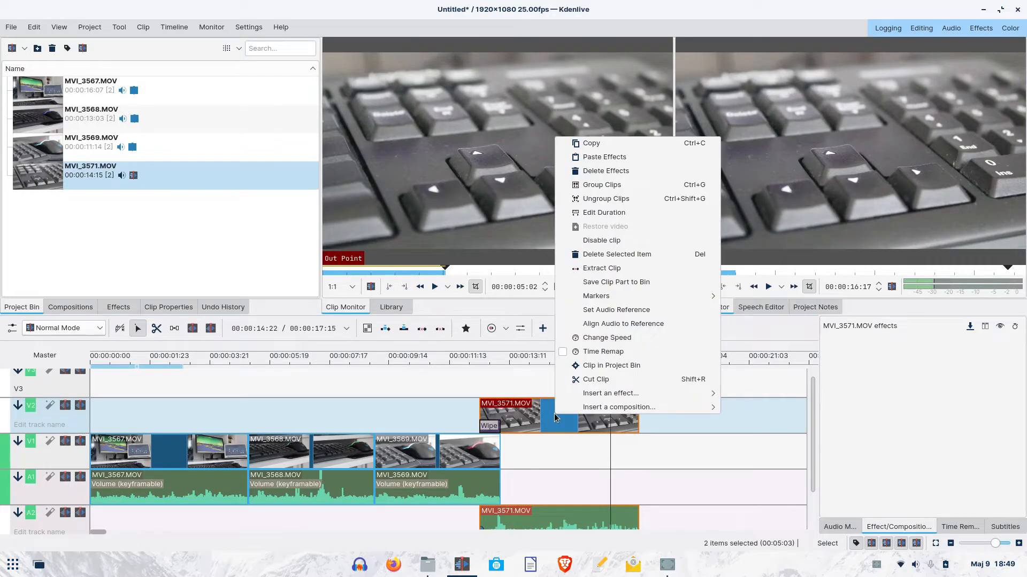
pyautogui.click(592, 143)
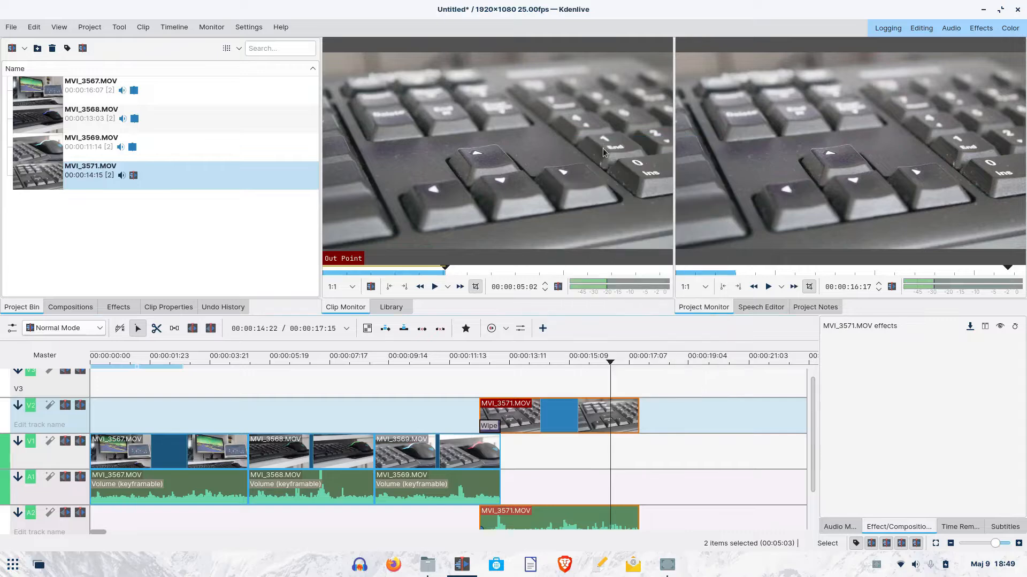
pyautogui.click(657, 402)
pyautogui.rightClick(669, 447)
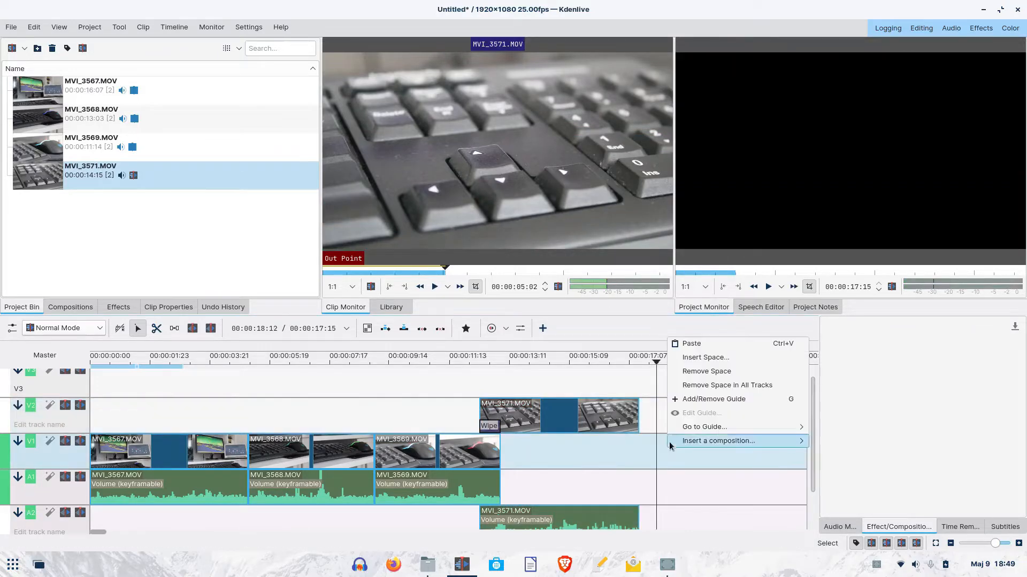
pyautogui.click(691, 343)
pyautogui.moveTo(723, 454); pyautogui.dragTo(688, 454)
# - Play the timeline from 00:00:16:12 across the cut into the pasted MVI_3571.MOV clip, with its audio part selected
pyautogui.click(605, 358)
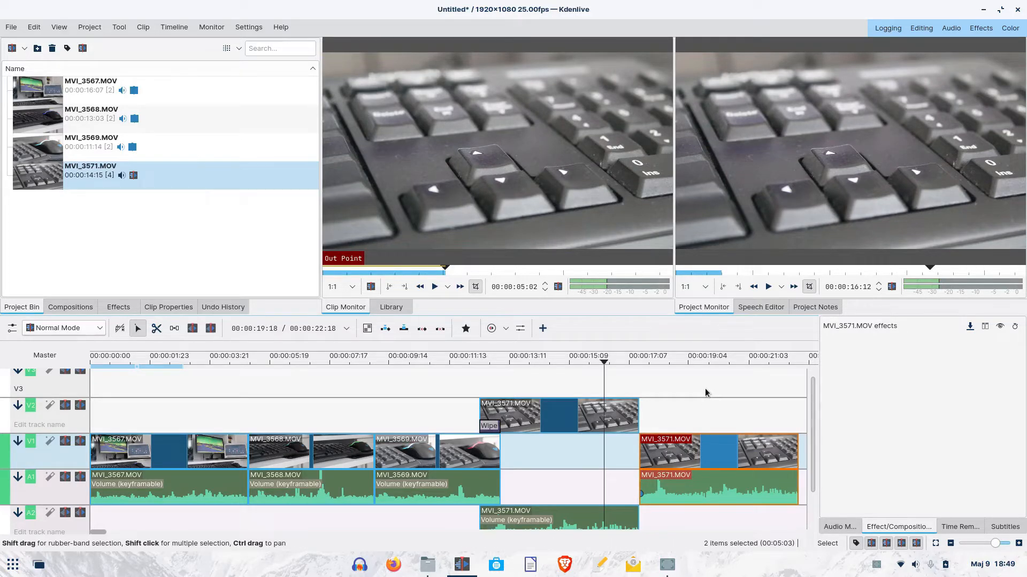
pyautogui.click(729, 485)
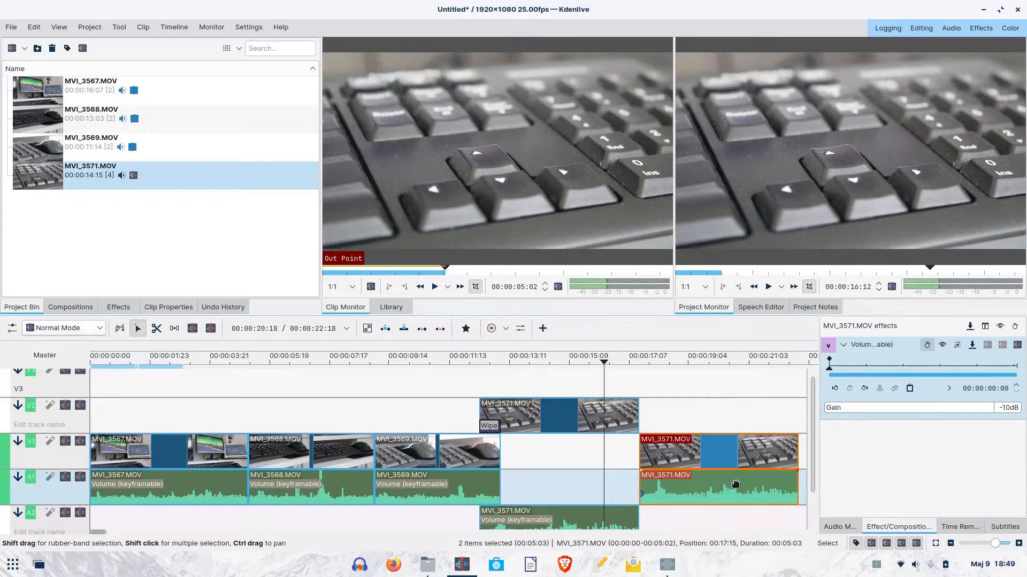
pyautogui.click(768, 287)
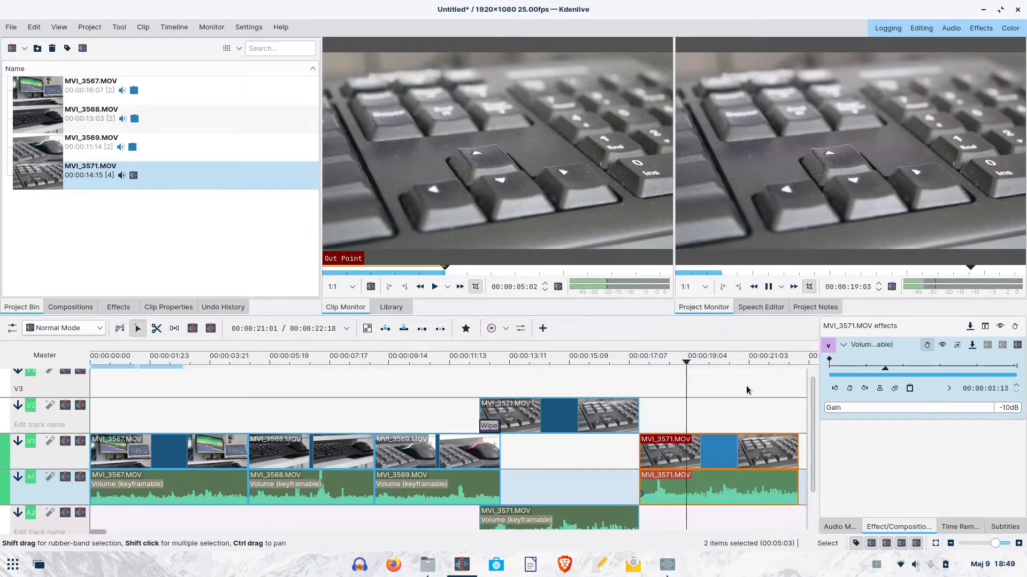
pyautogui.press('space')
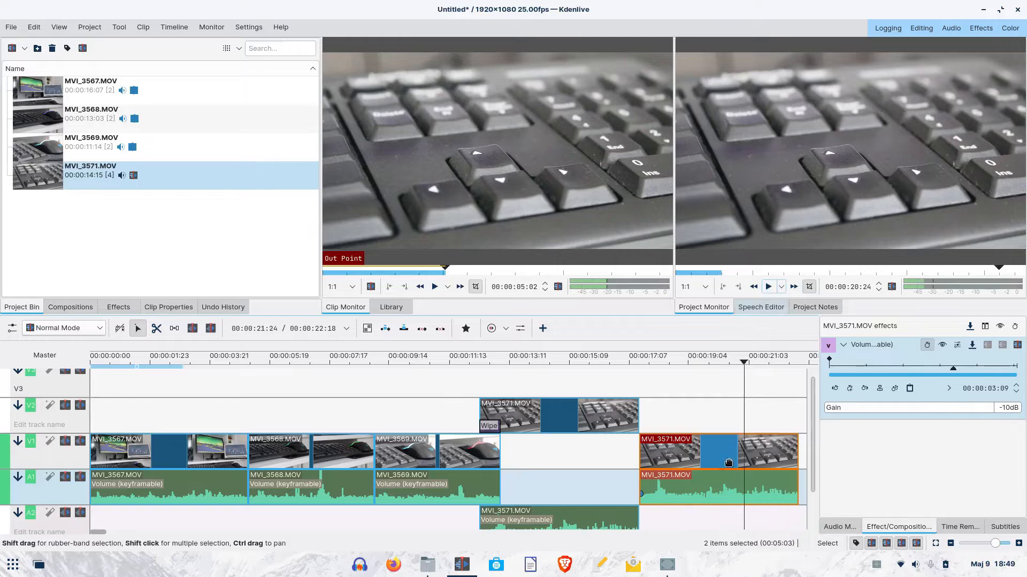
# - Move the playhead to 00:00:18:18 inside the pasted MVI_3571.MOV clip and select its video part on V1
pyautogui.click(599, 362)
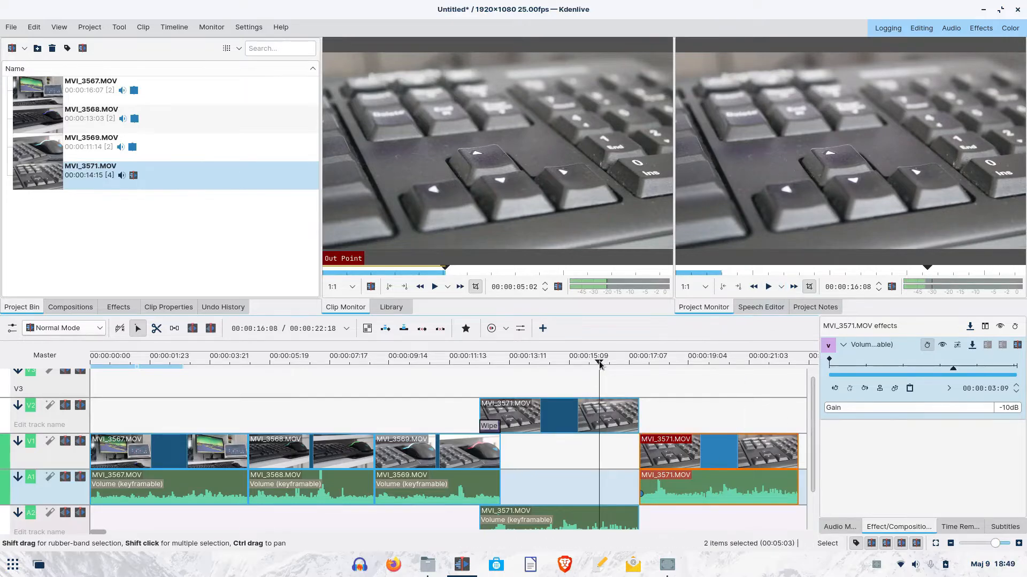
pyautogui.moveTo(599, 362); pyautogui.dragTo(673, 362)
pyautogui.click(703, 455)
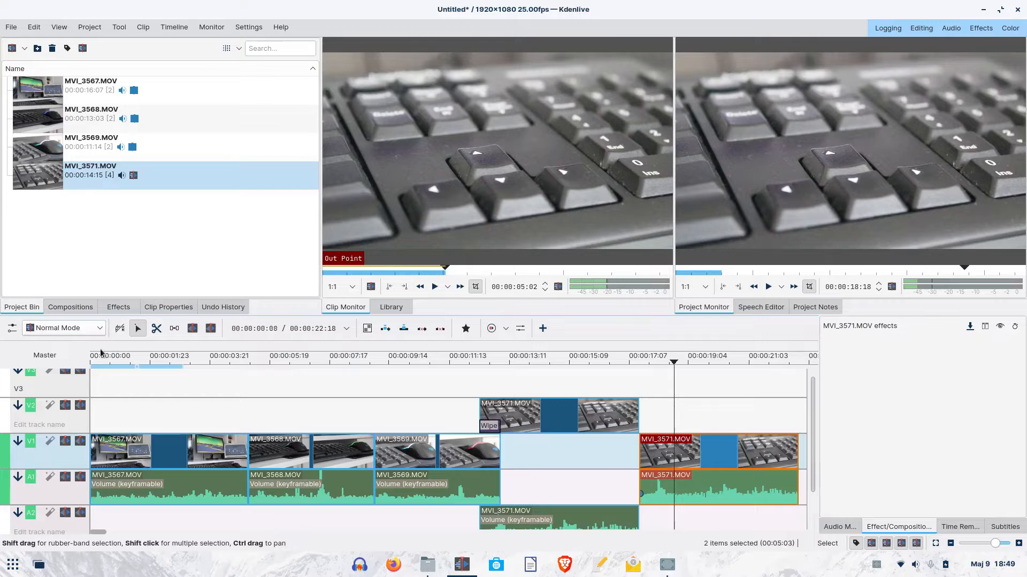
# - Browse the effects categories, including Color and Image correction, Transform, Distort and Perspective, and Volume and Dynamics
pyautogui.click(118, 307)
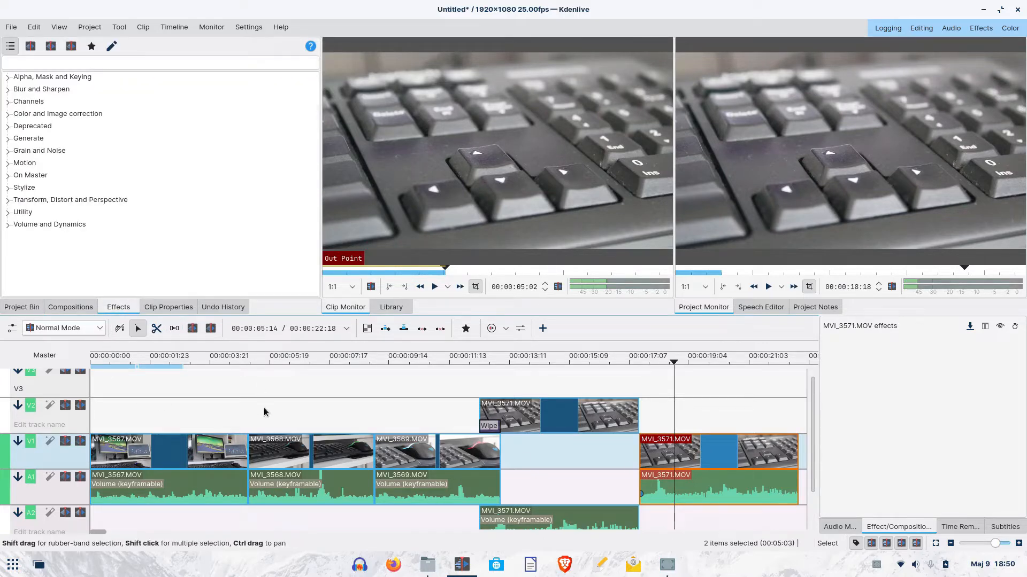
pyautogui.click(8, 78)
pyautogui.click(8, 78)
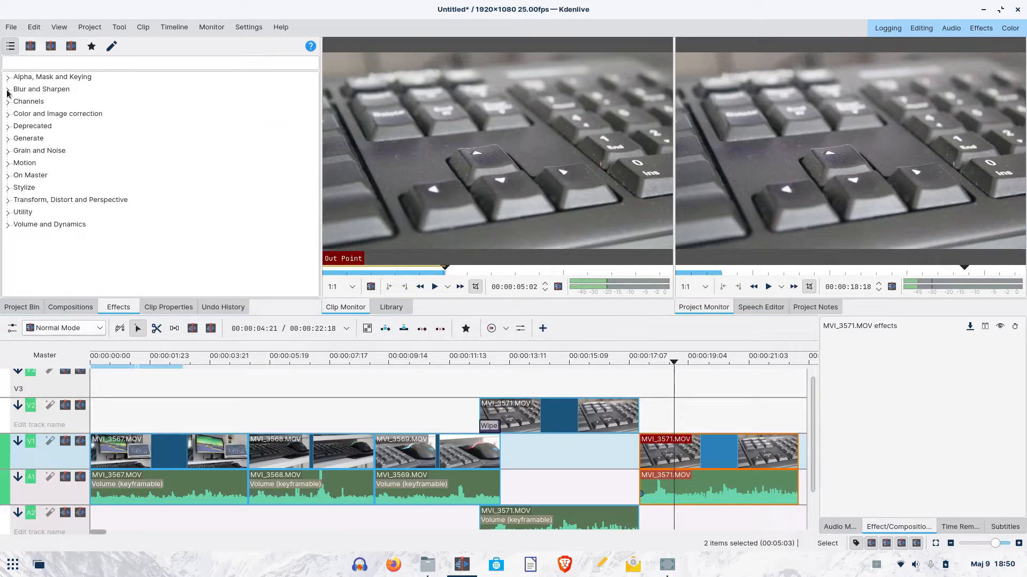
pyautogui.click(7, 113)
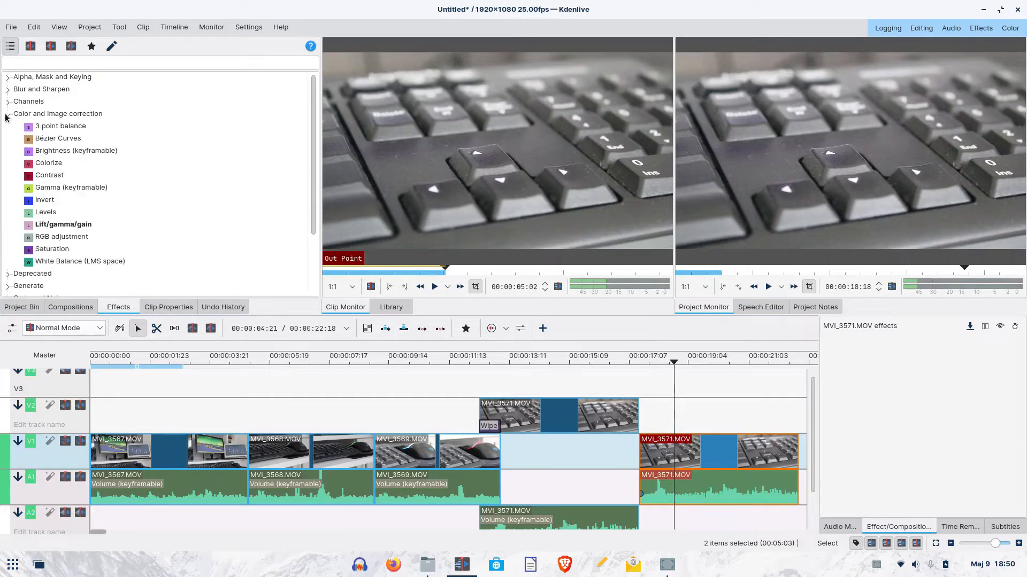
pyautogui.click(72, 151)
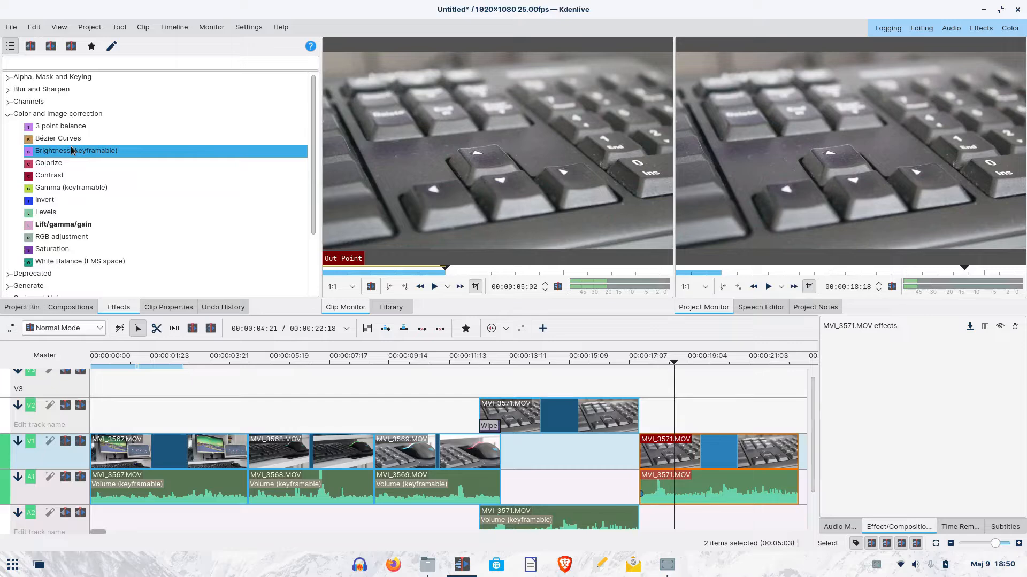
pyautogui.click(7, 114)
pyautogui.click(7, 200)
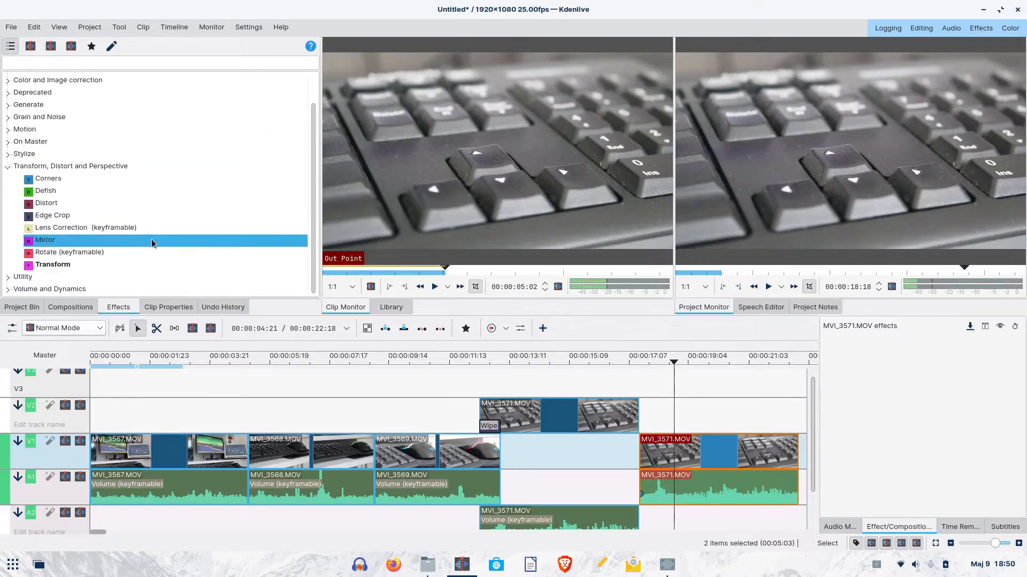
pyautogui.click(7, 200)
pyautogui.click(7, 225)
pyautogui.scroll(-1, 265, 287)
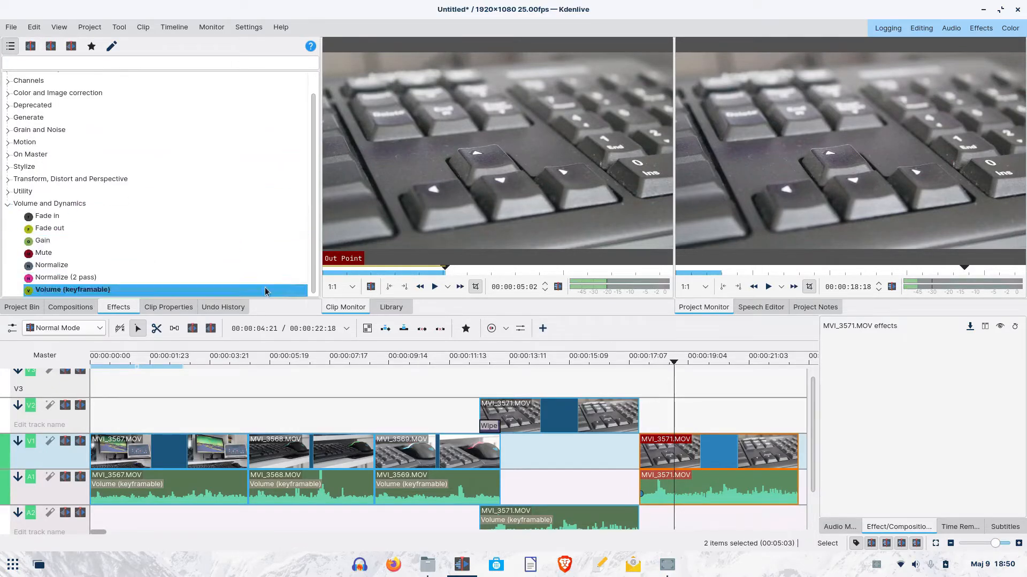
pyautogui.click(7, 202)
# - Search the effects for "zoom" and apply Position and Zoom to the pasted MVI_3571.MOV clip on V1
pyautogui.click(53, 68)
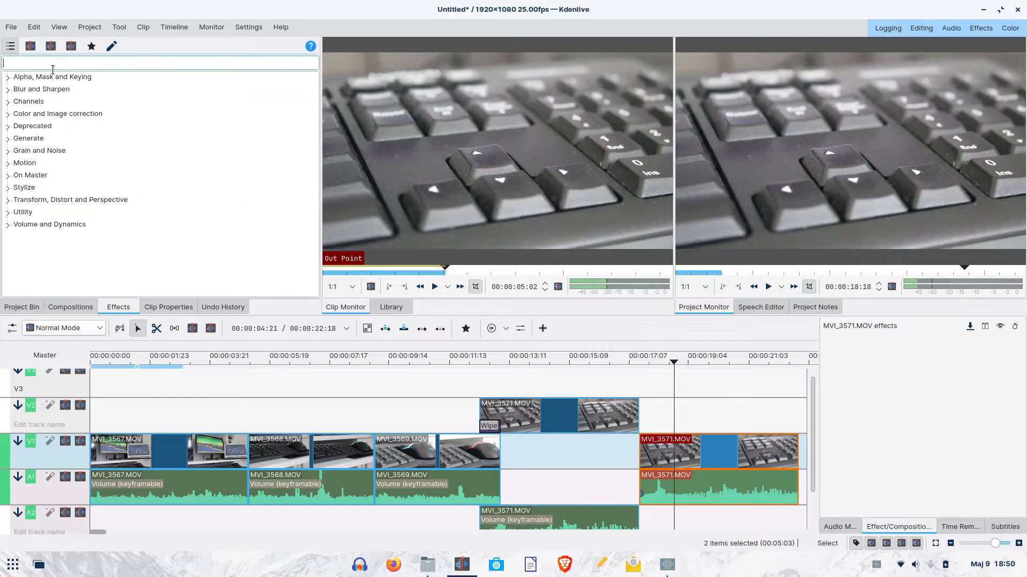
pyautogui.write('zoom')
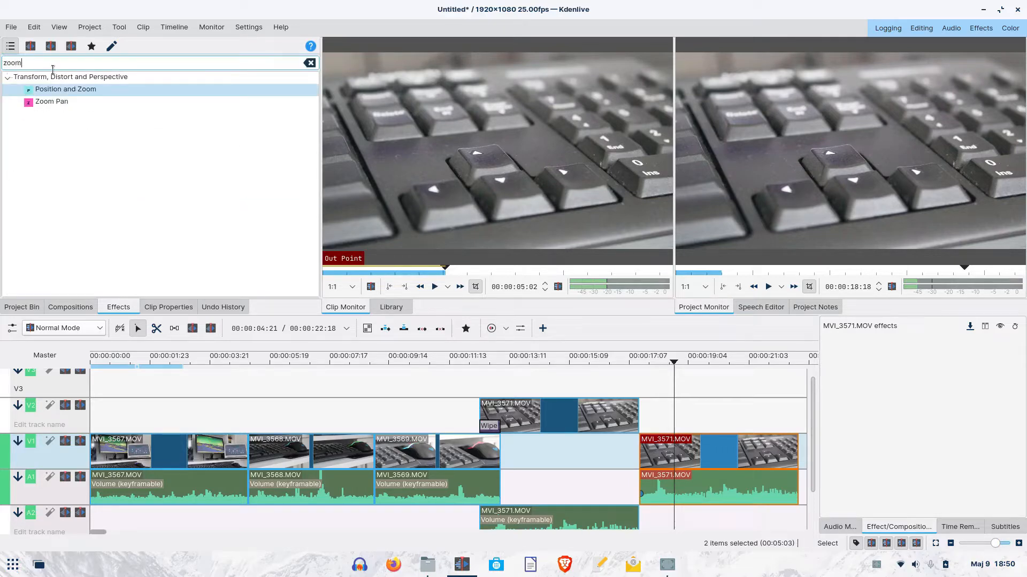
pyautogui.click(67, 92)
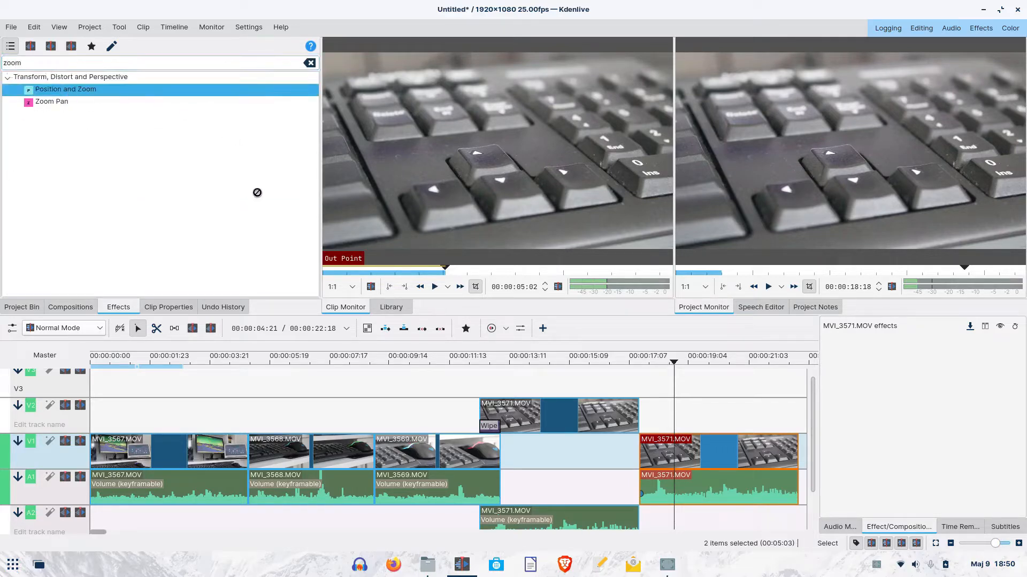
pyautogui.moveTo(257, 193); pyautogui.dragTo(696, 457)
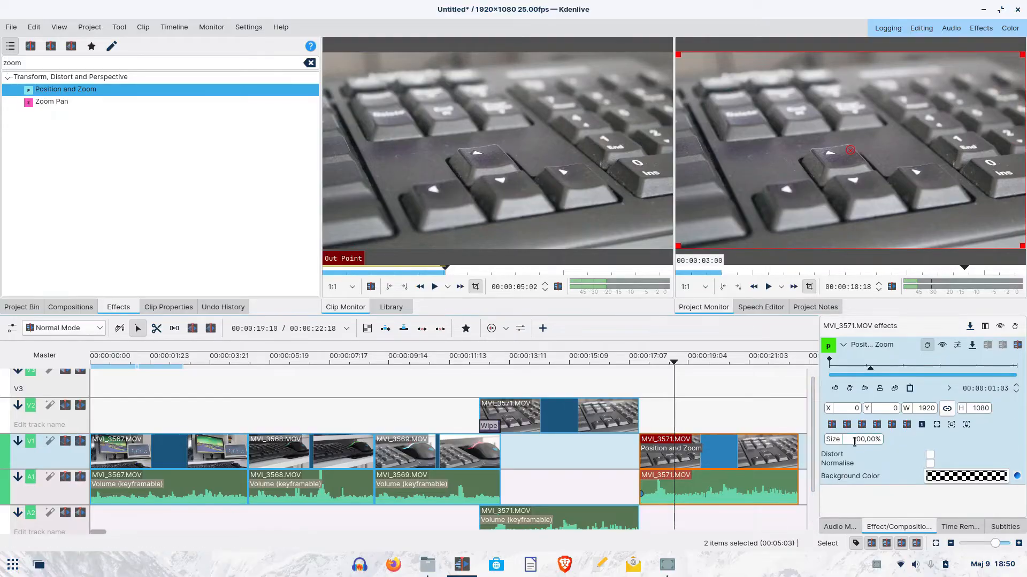
# - Set the Position and Zoom effect's size to 140% and move the playhead to 00:00:15:23, ahead of the zoomed clip
pyautogui.click(856, 439)
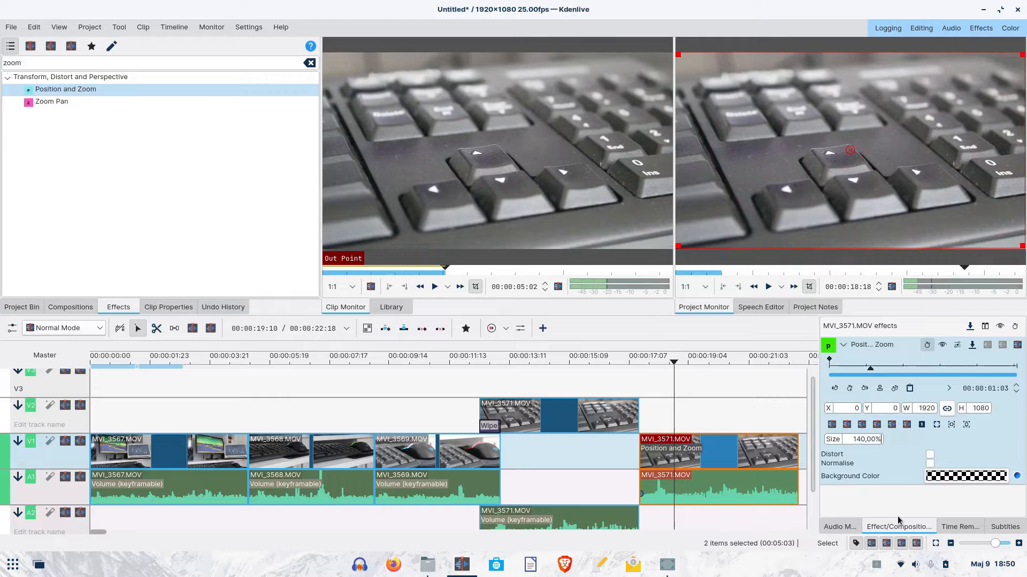
pyautogui.press('Return')
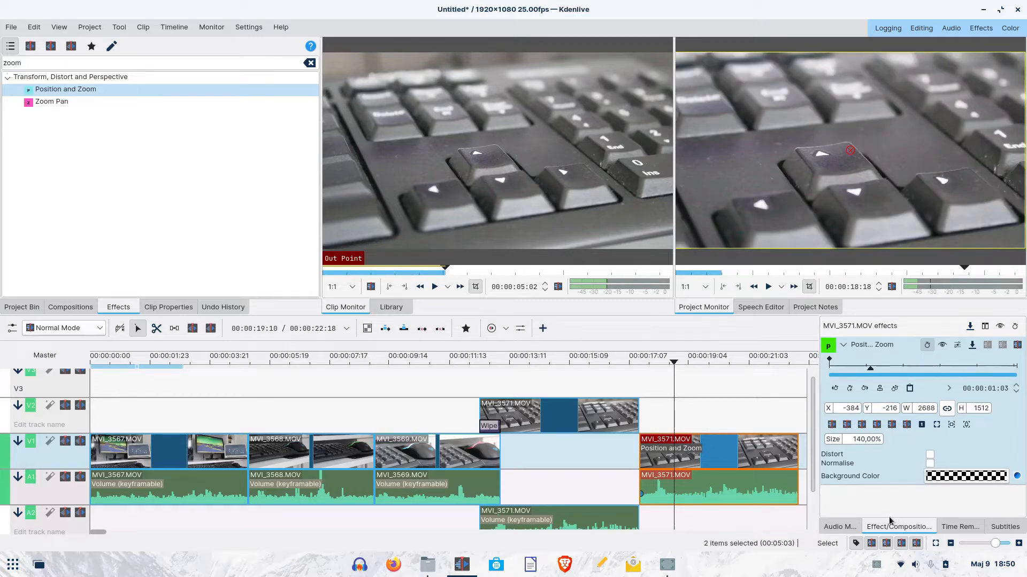
pyautogui.click(586, 360)
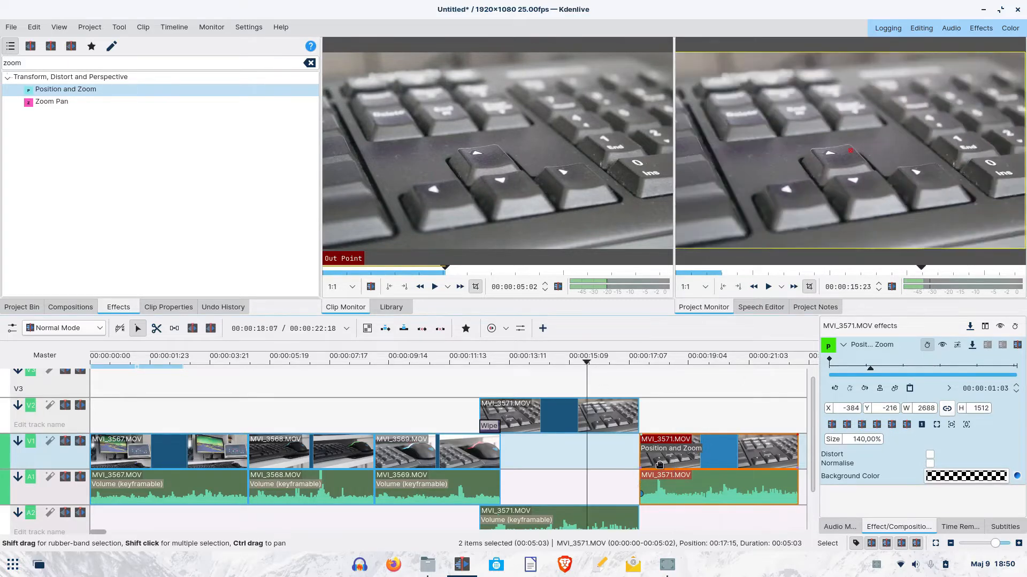
# - Play the timeline from 00:00:15:23 into the zoomed MVI_3571.MOV copy, and return the playhead to the start
pyautogui.click(22, 307)
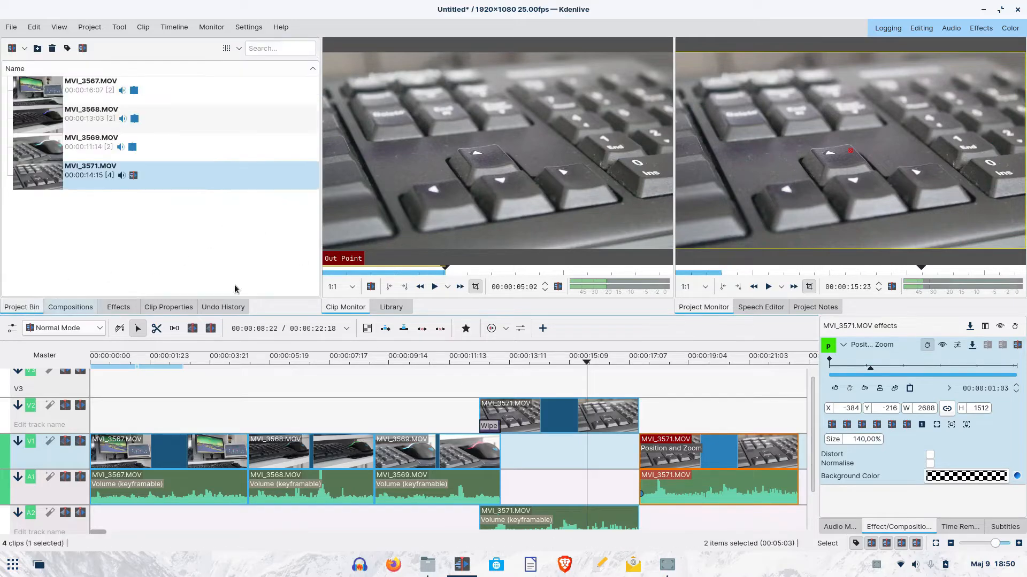
pyautogui.click(768, 288)
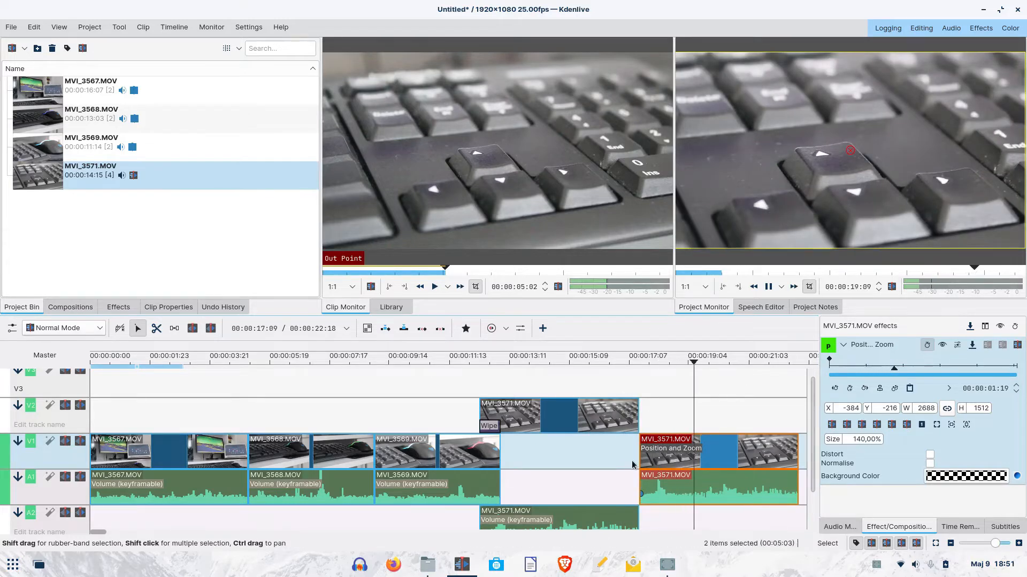
pyautogui.press('space')
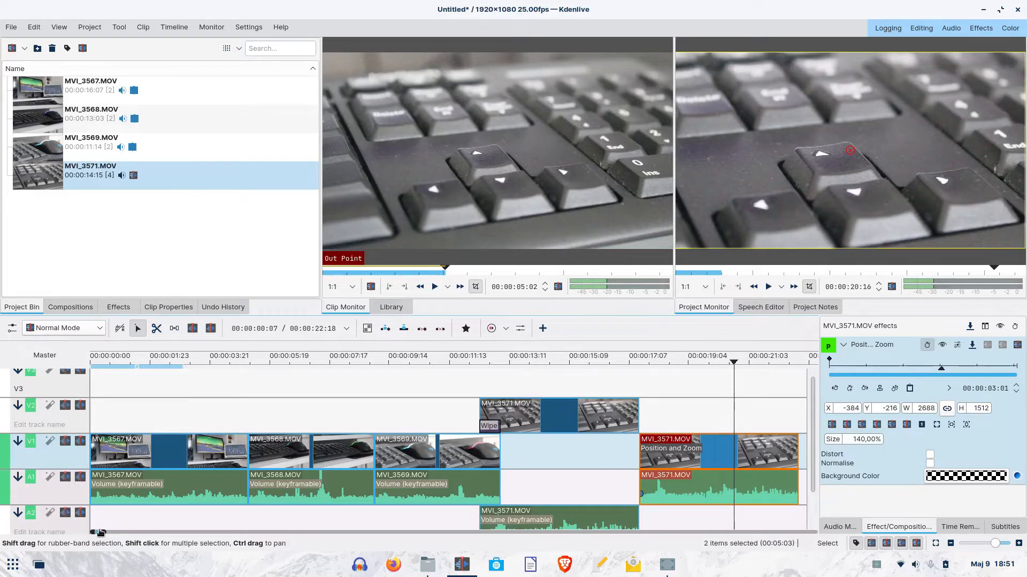
pyautogui.moveTo(100, 532); pyautogui.dragTo(105, 533)
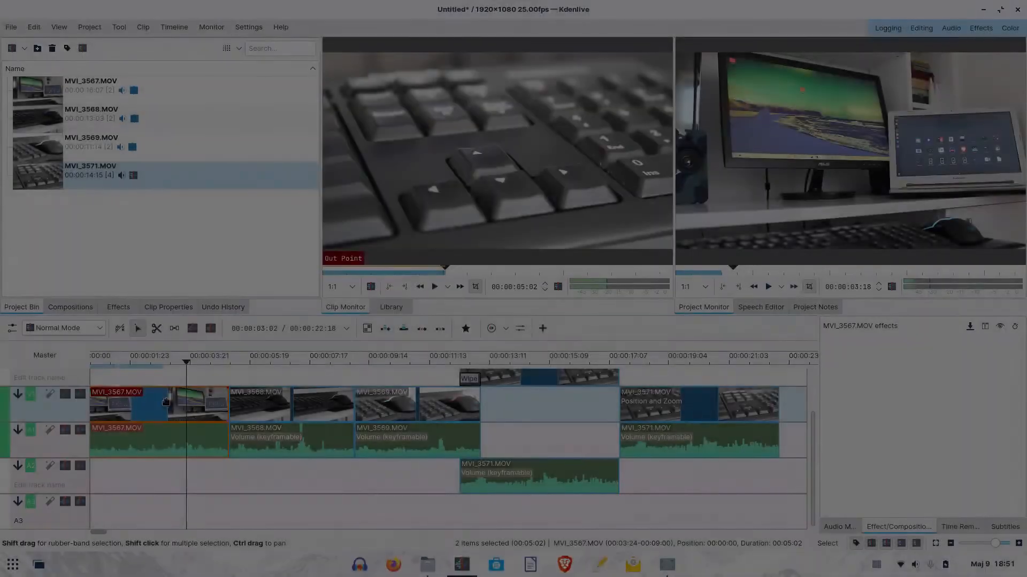
pyautogui.press('Home')
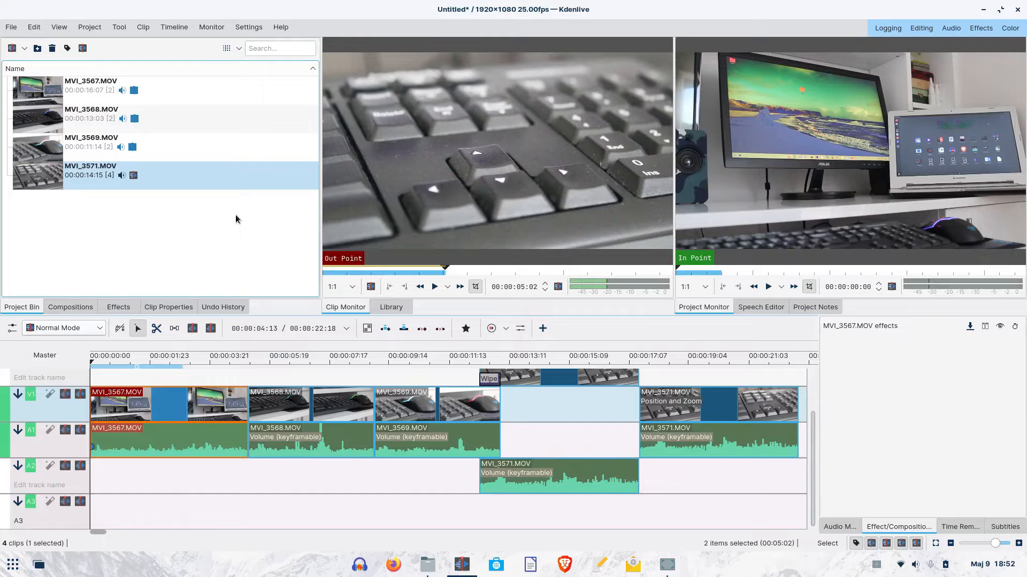
# - Import Breatha - josh pan.mp3 from the Kdenlive_Video folder into the project and place it at the start of track A3
pyautogui.click(428, 564)
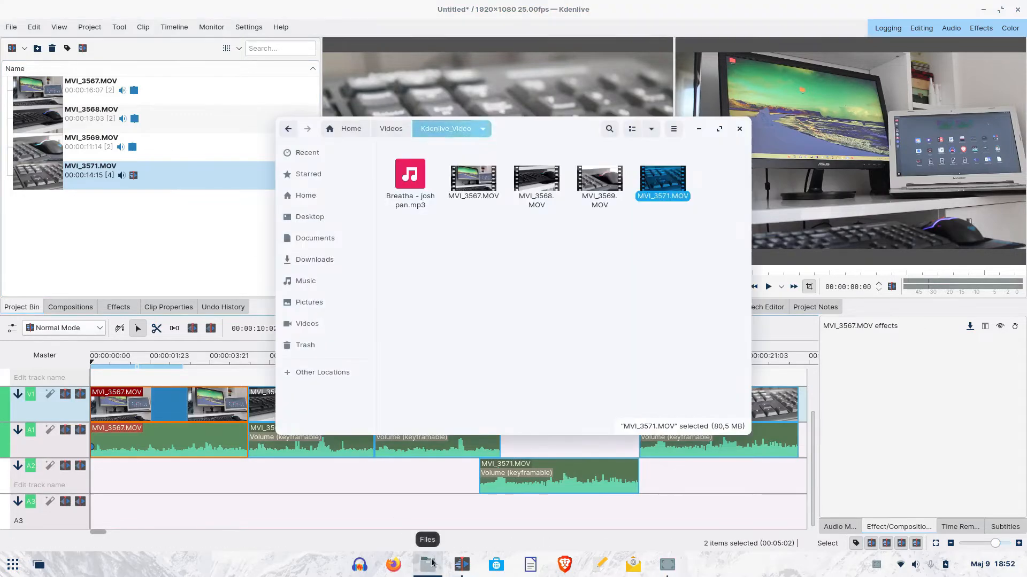
pyautogui.click(582, 321)
pyautogui.click(417, 181)
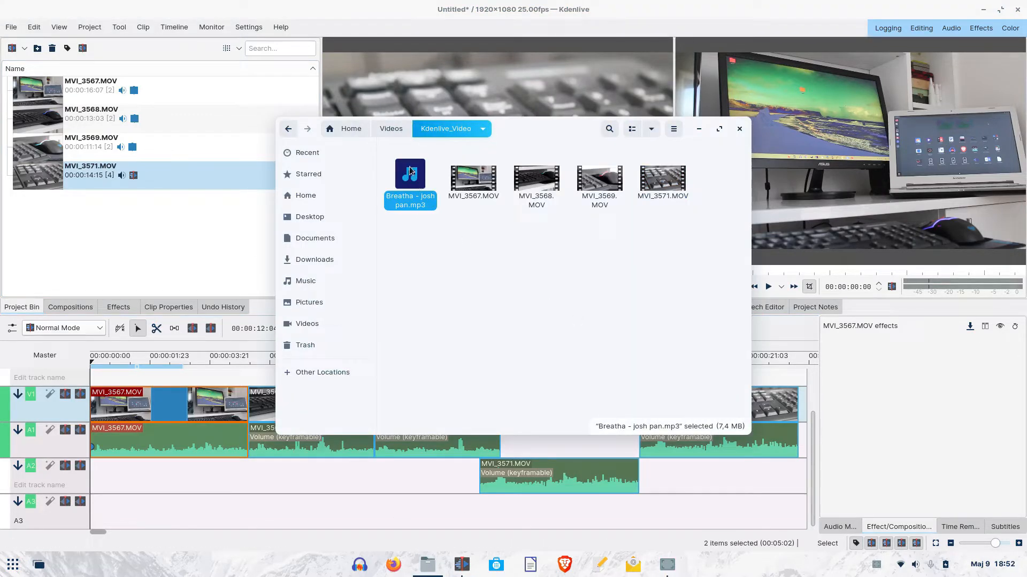
pyautogui.moveTo(413, 175); pyautogui.dragTo(156, 237)
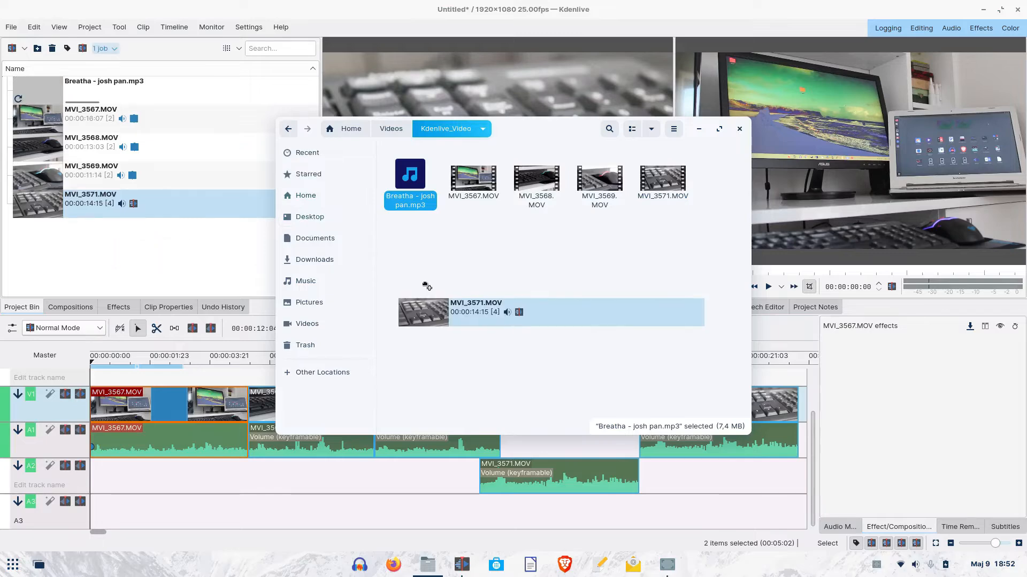
pyautogui.moveTo(84, 163); pyautogui.dragTo(76, 148)
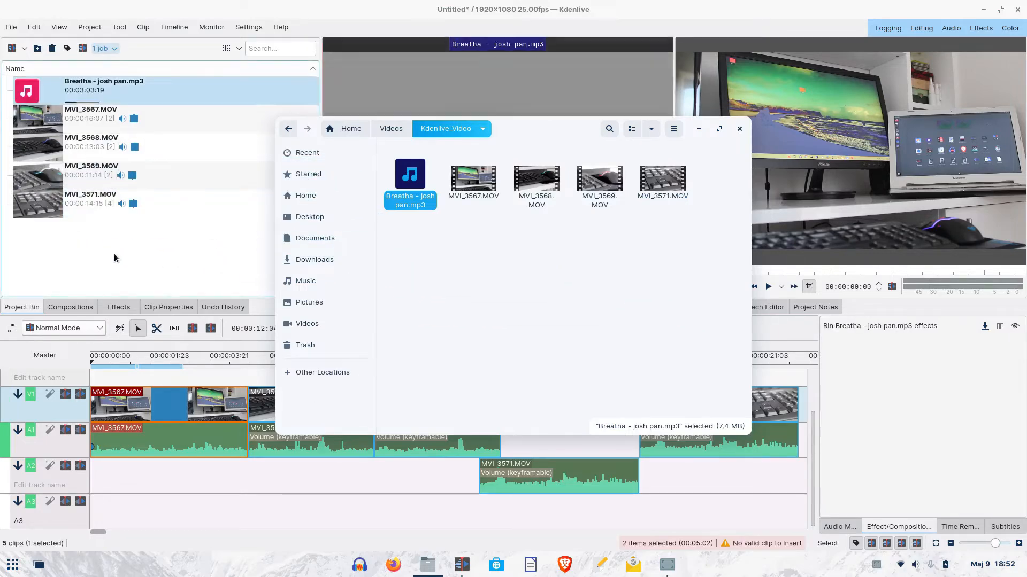
pyautogui.click(125, 257)
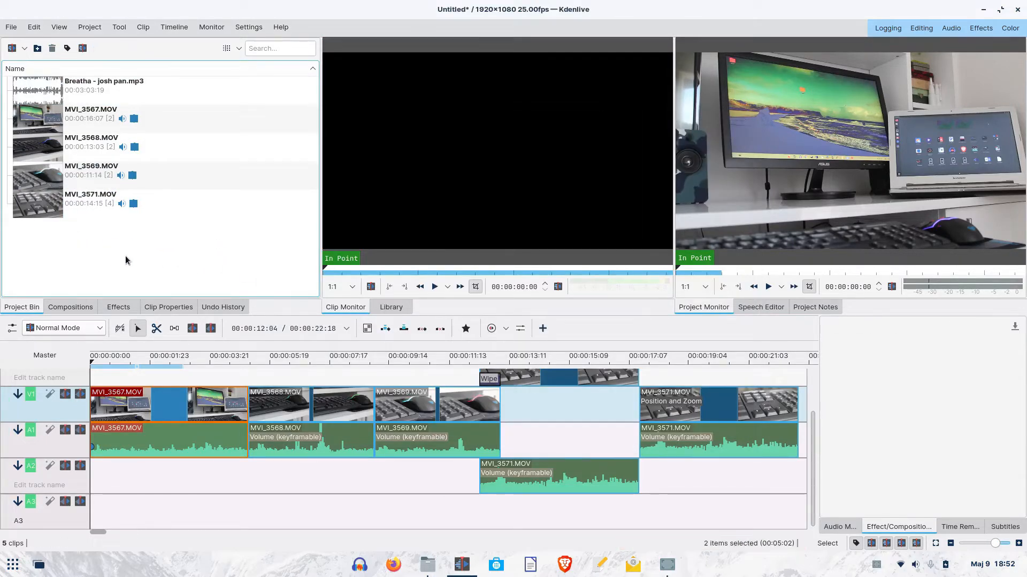
pyautogui.click(101, 86)
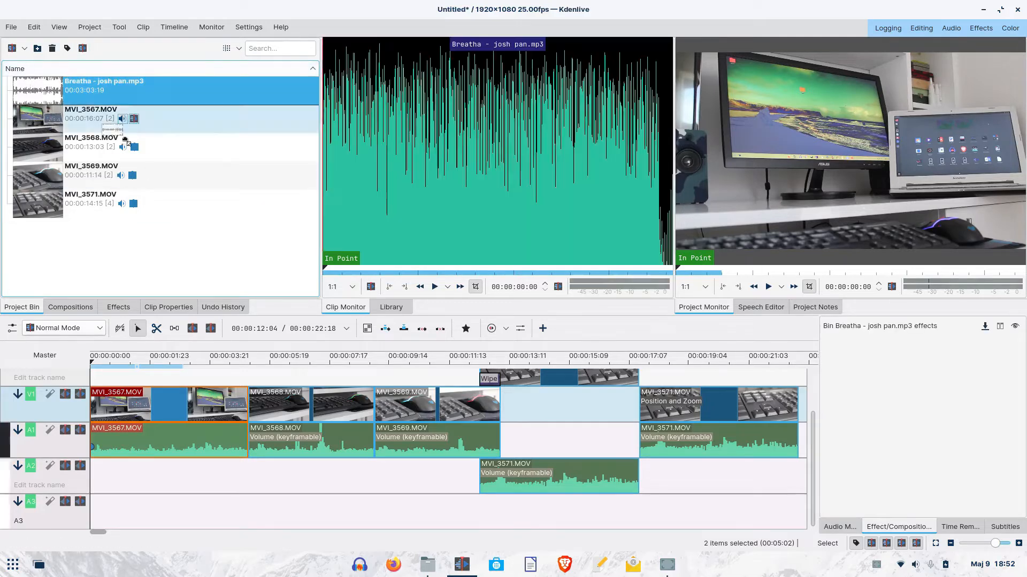
pyautogui.moveTo(102, 85); pyautogui.dragTo(203, 523)
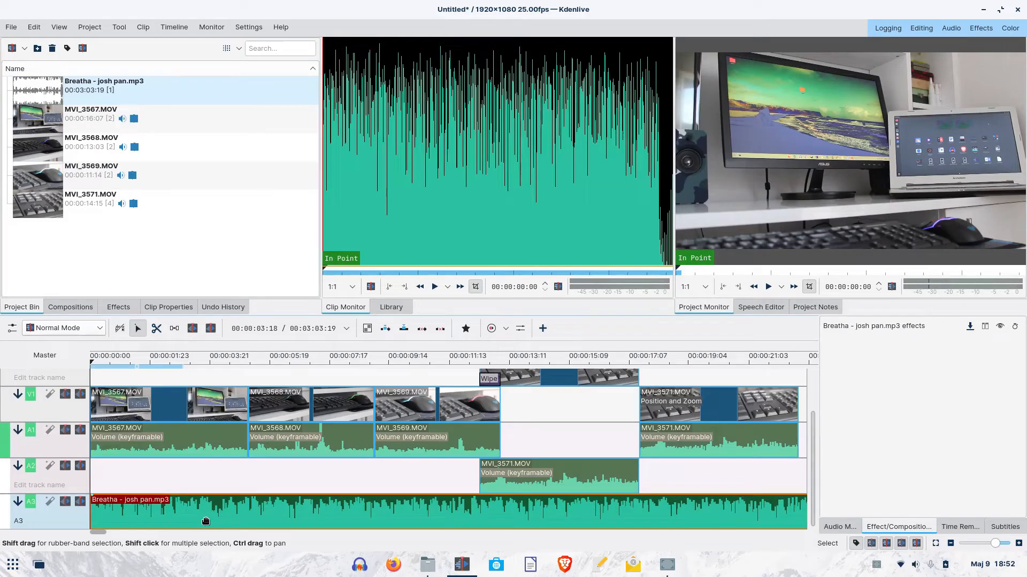
# - Add the Volume (keyframable) effect to the music clip on A3 and set its gain to -20 dB
pyautogui.click(177, 27)
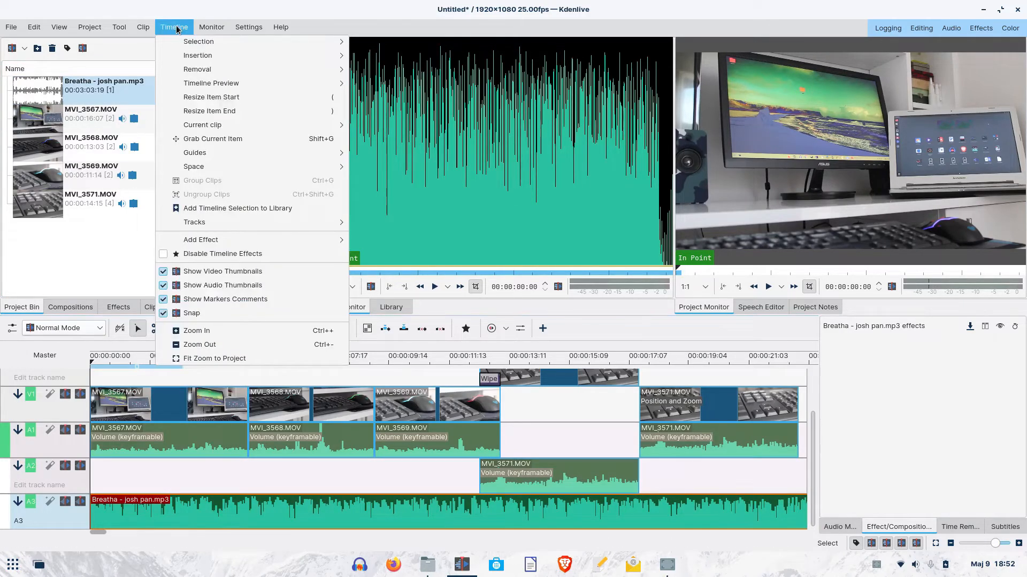
pyautogui.moveTo(238, 241)
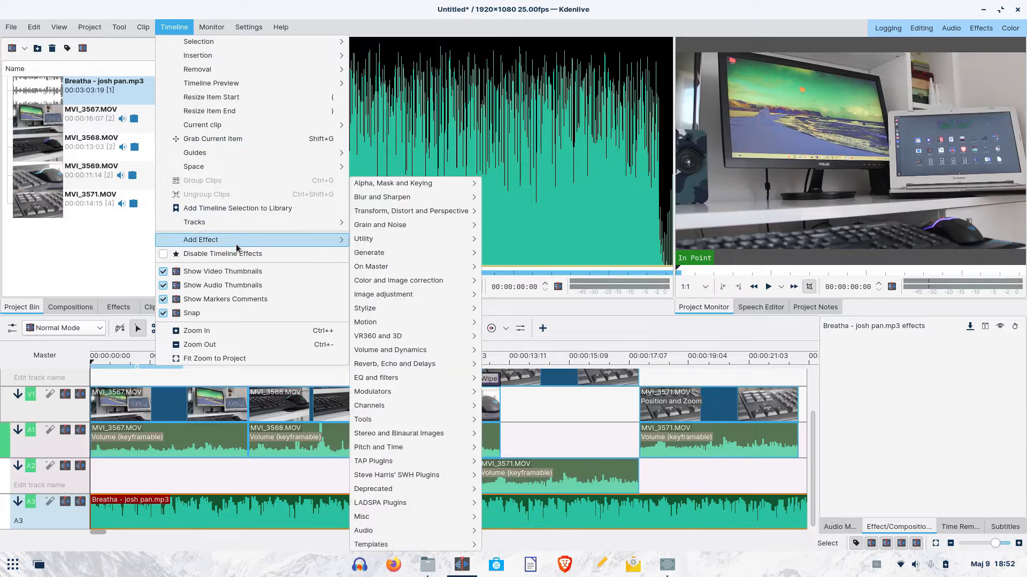
pyautogui.moveTo(434, 349)
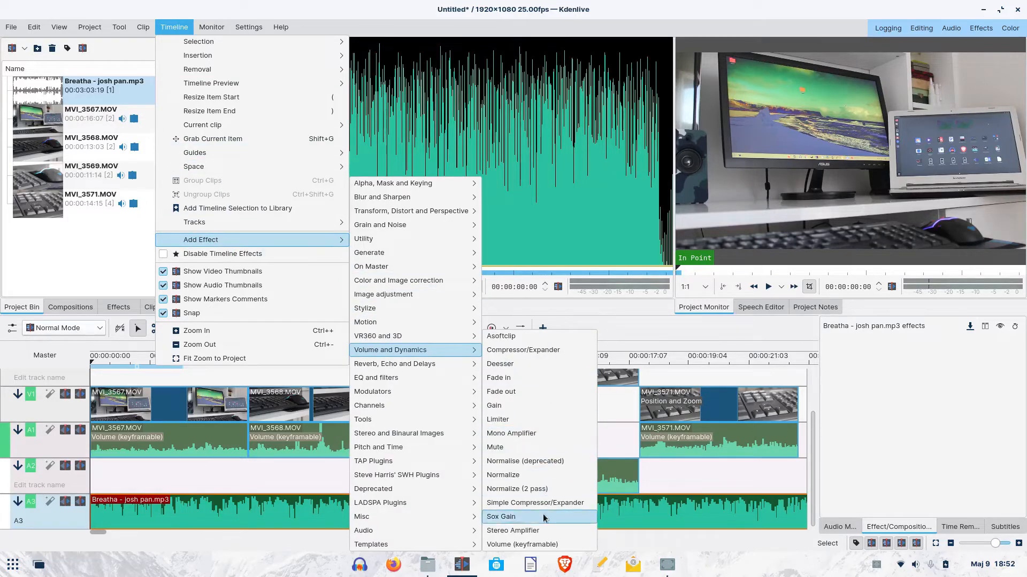
pyautogui.click(551, 545)
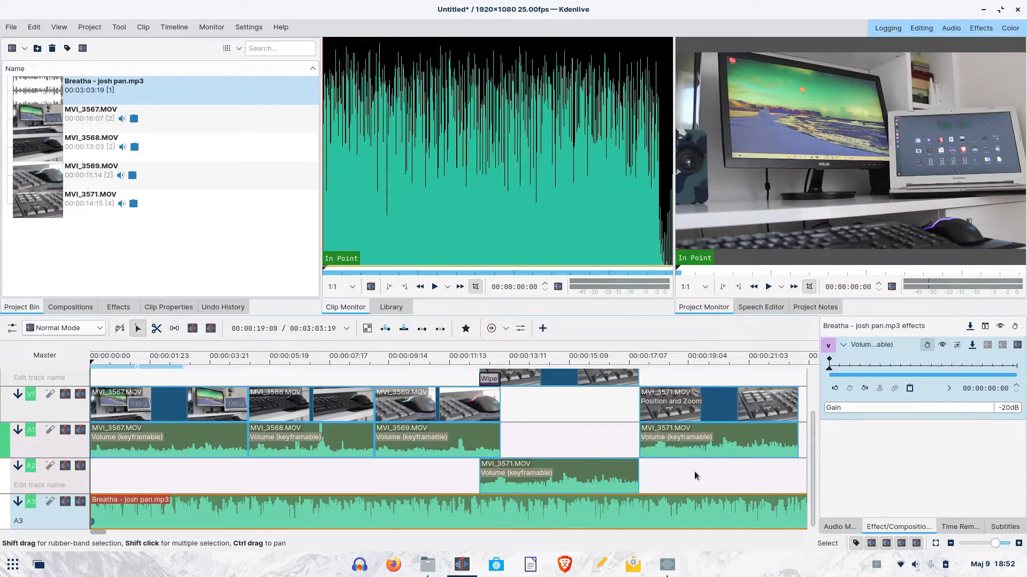
# - Play back the mix, set the music clip's gain to -10 dB, and replay the timeline from the start
pyautogui.click(768, 287)
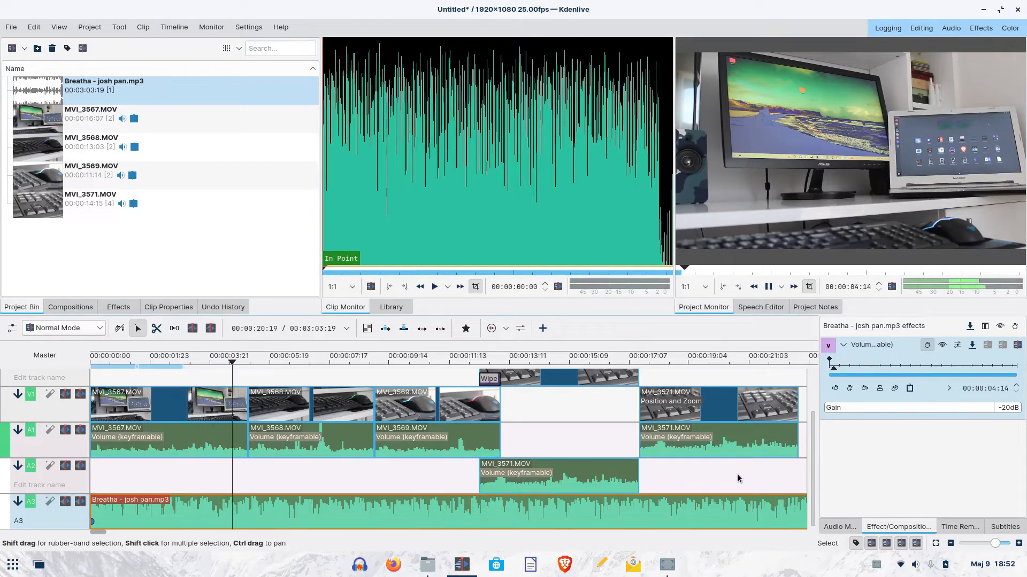
pyautogui.press('space')
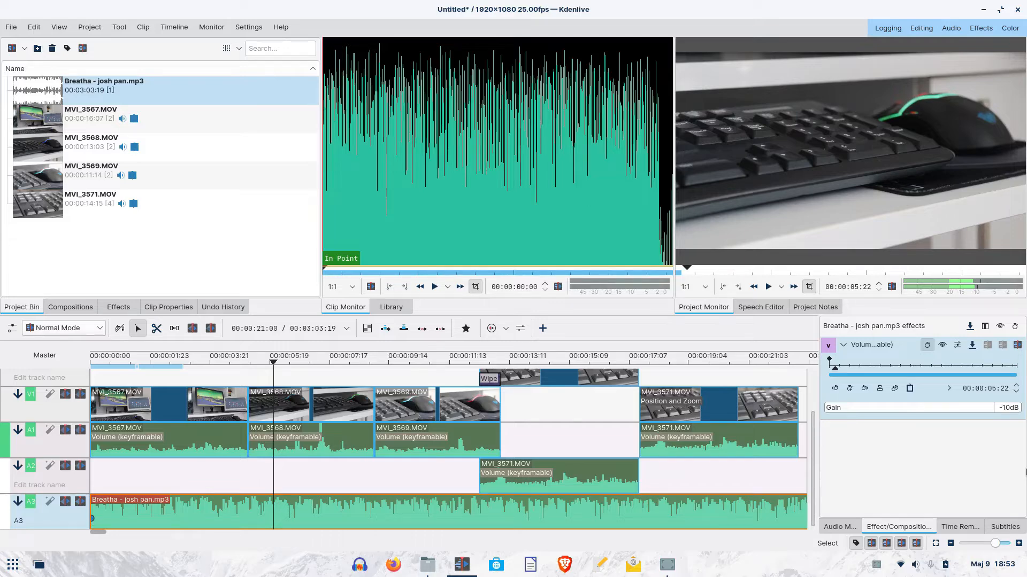
pyautogui.press('Home')
pyautogui.press('space')
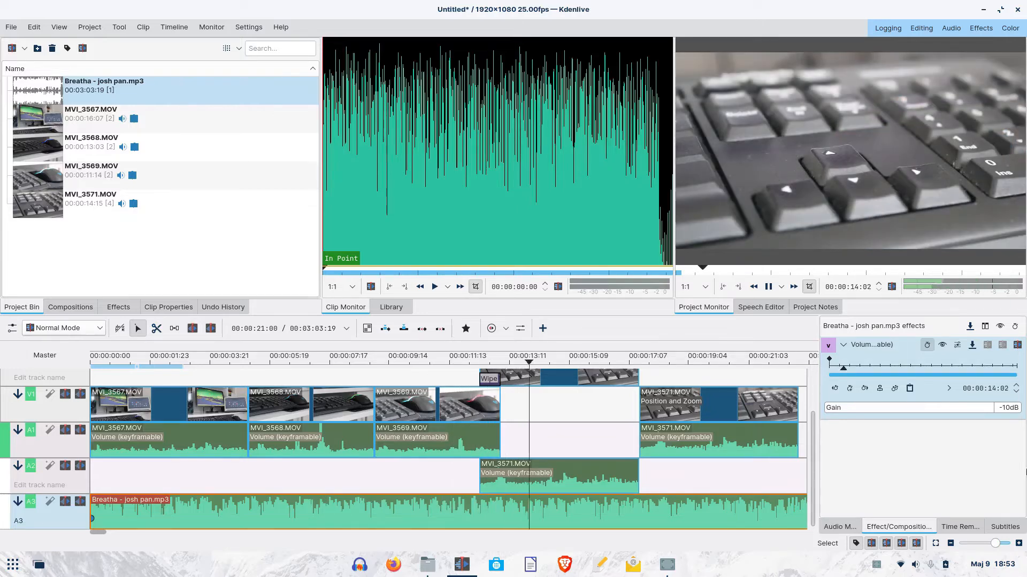
pyautogui.press('space')
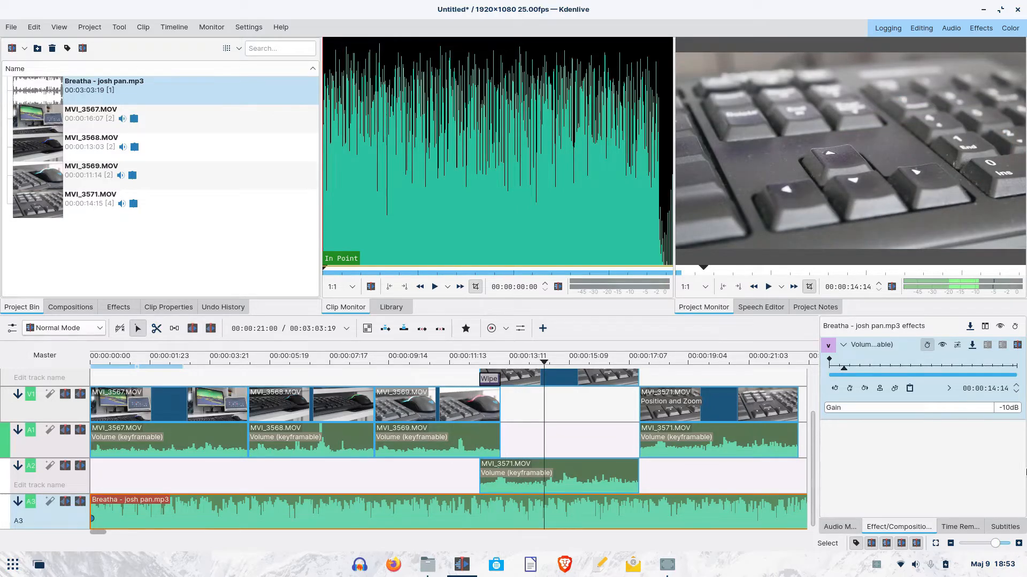
# - Play from the start to 00:00:02:00, add a music volume keyframe there, and add another at 00:00:02:09 with -20 dB gain
pyautogui.press('Home')
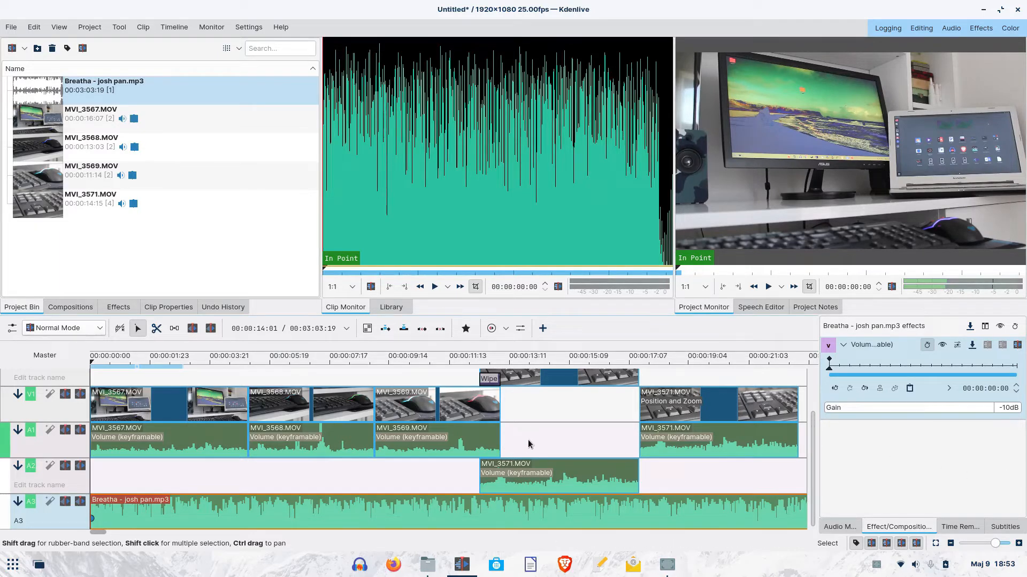
pyautogui.press('space')
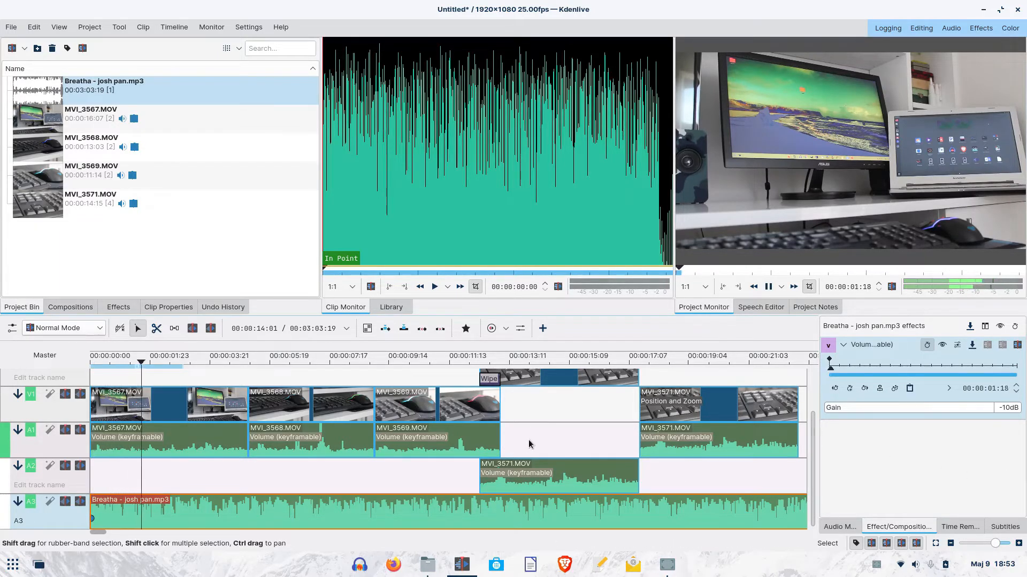
pyautogui.press('space')
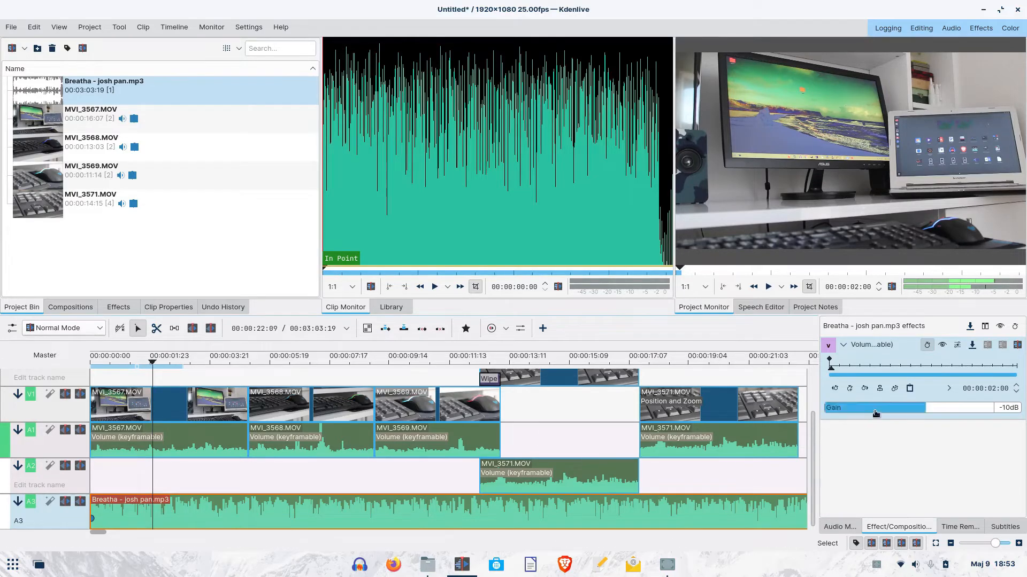
pyautogui.click(850, 389)
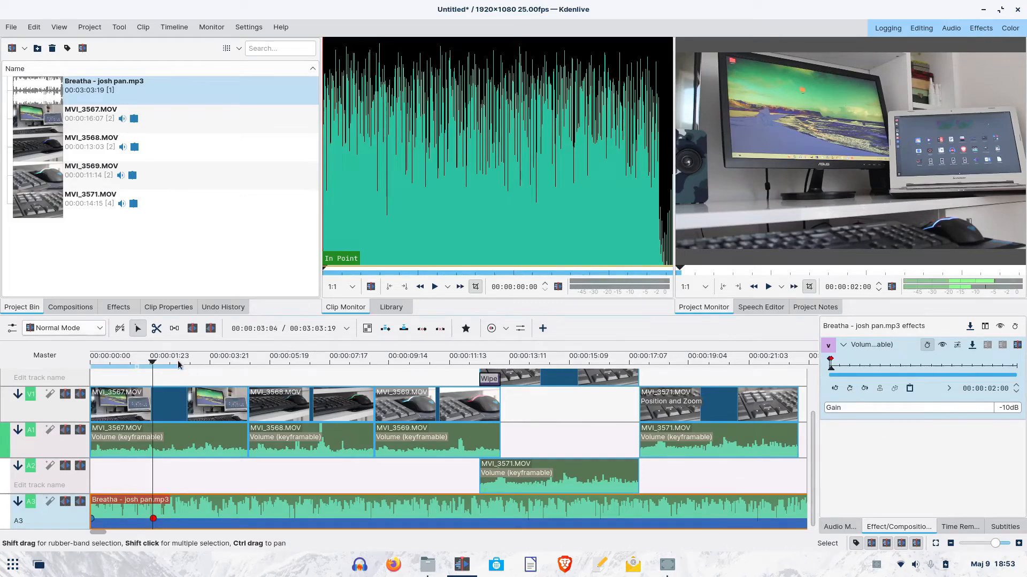
pyautogui.moveTo(152, 365); pyautogui.dragTo(164, 368)
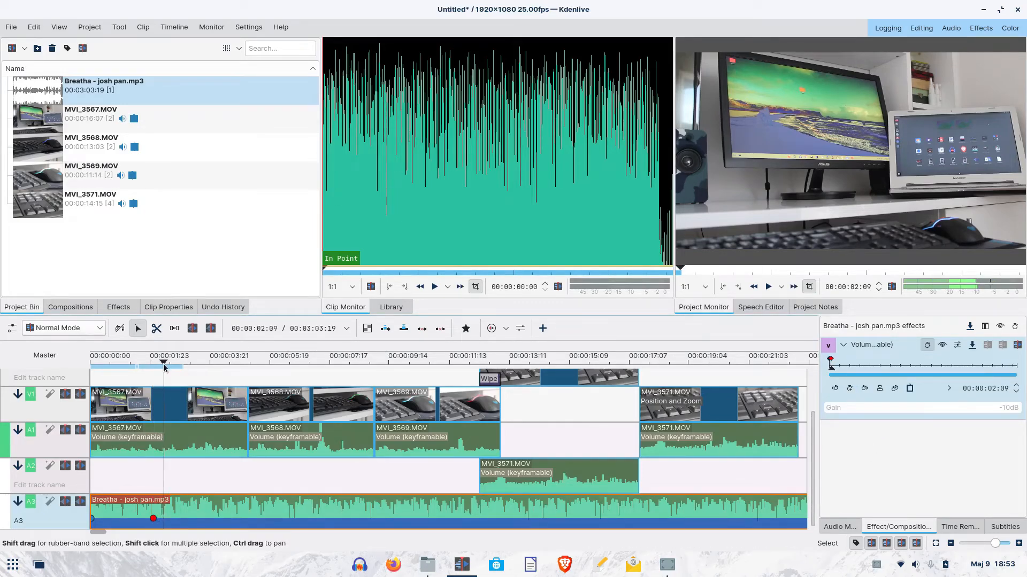
pyautogui.click(851, 390)
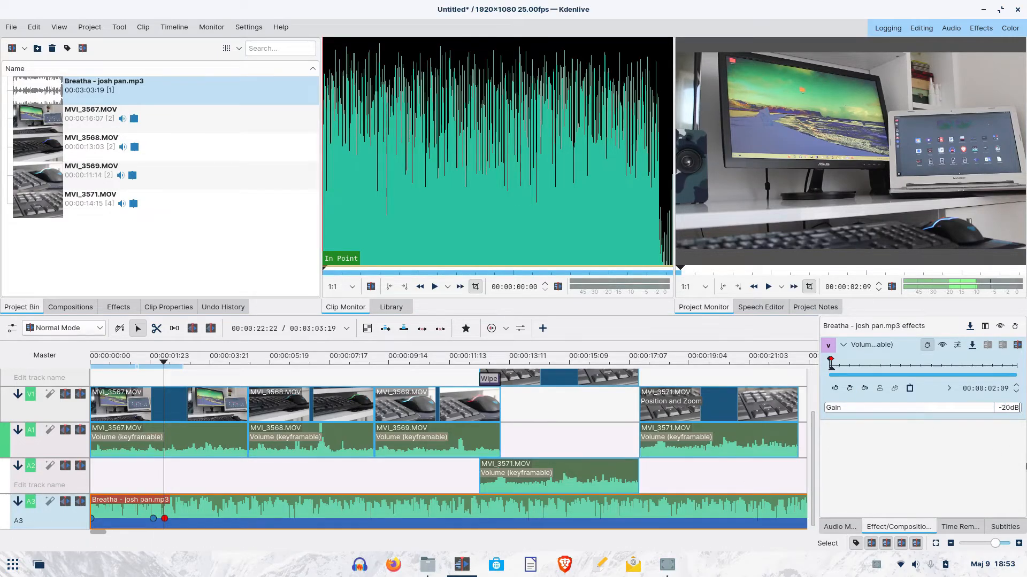
pyautogui.press('Return')
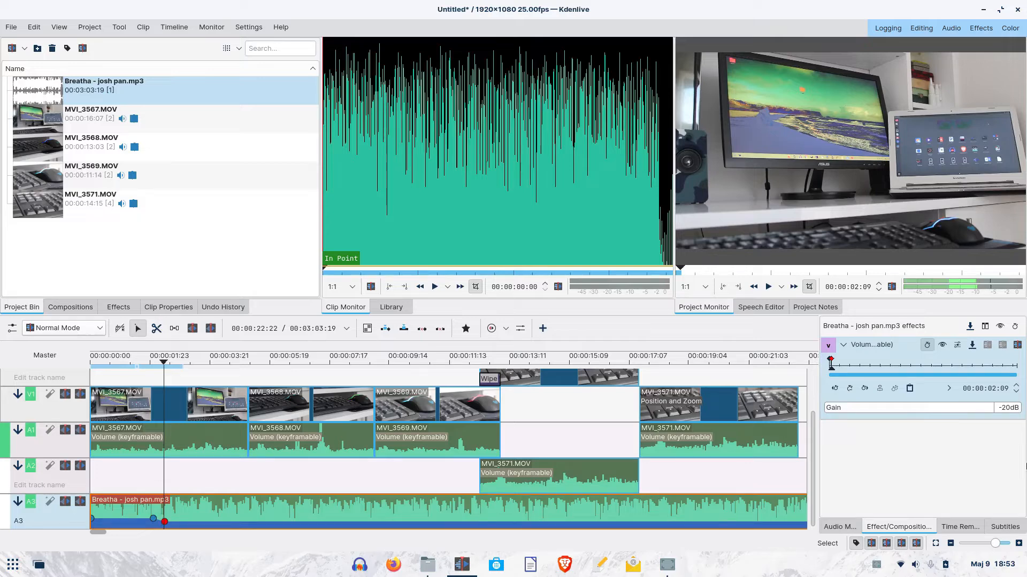
# - Replay the opening, add a music volume keyframe at 00:00:05:01 with -20 dB gain, and another at 00:00:05:11 with -10 dB
pyautogui.press('Home')
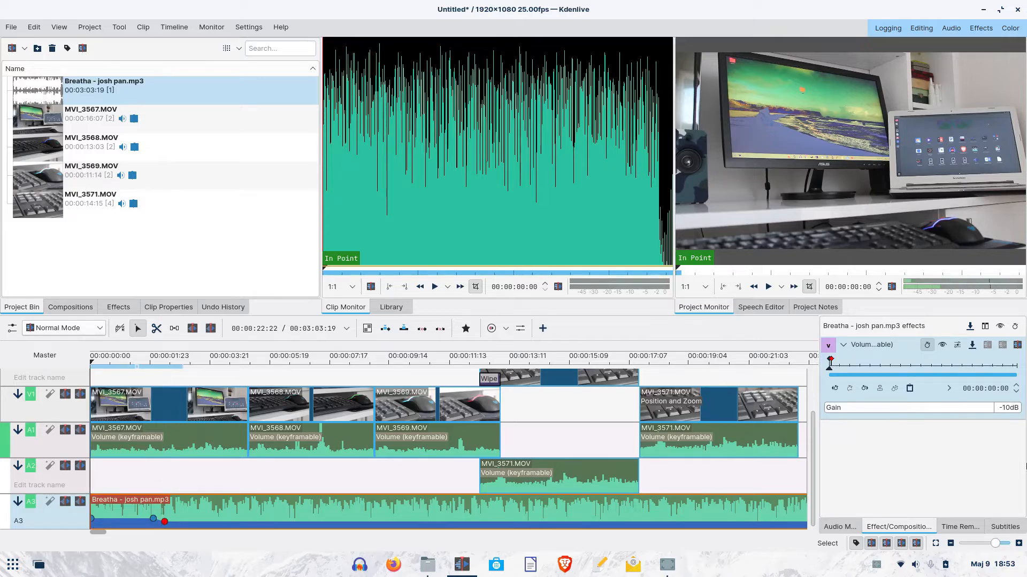
pyautogui.press('space')
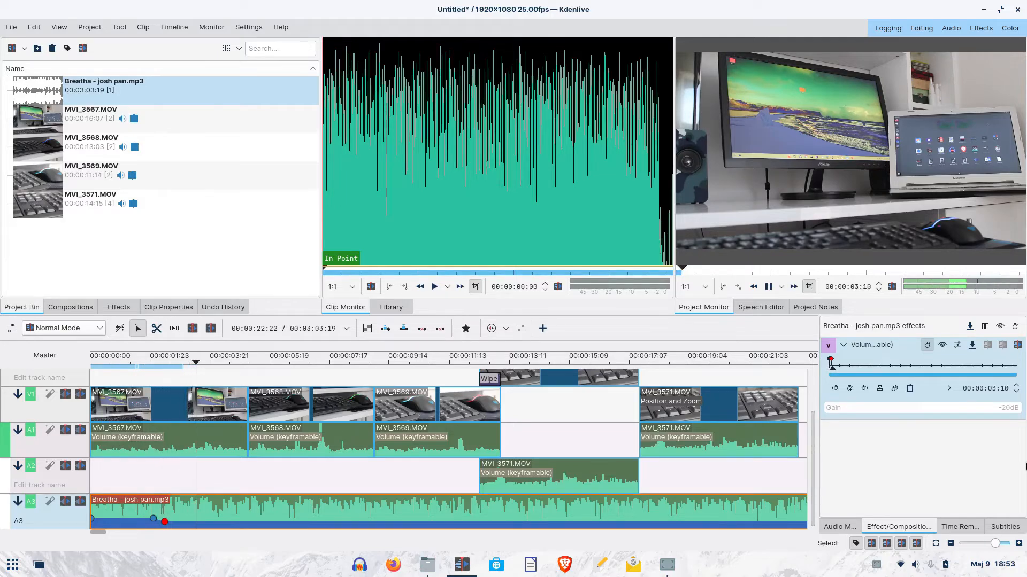
pyautogui.press('space')
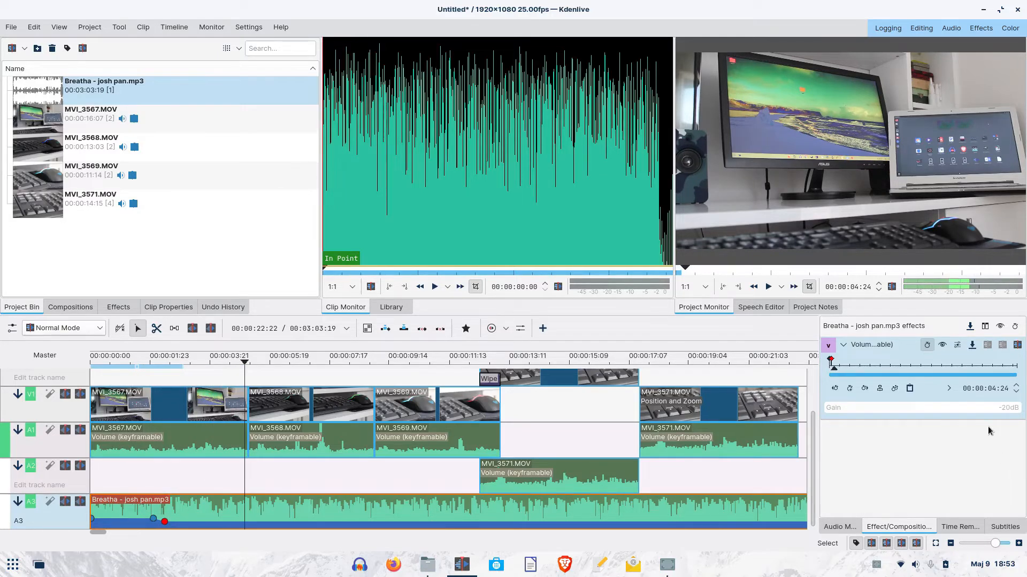
pyautogui.click(248, 365)
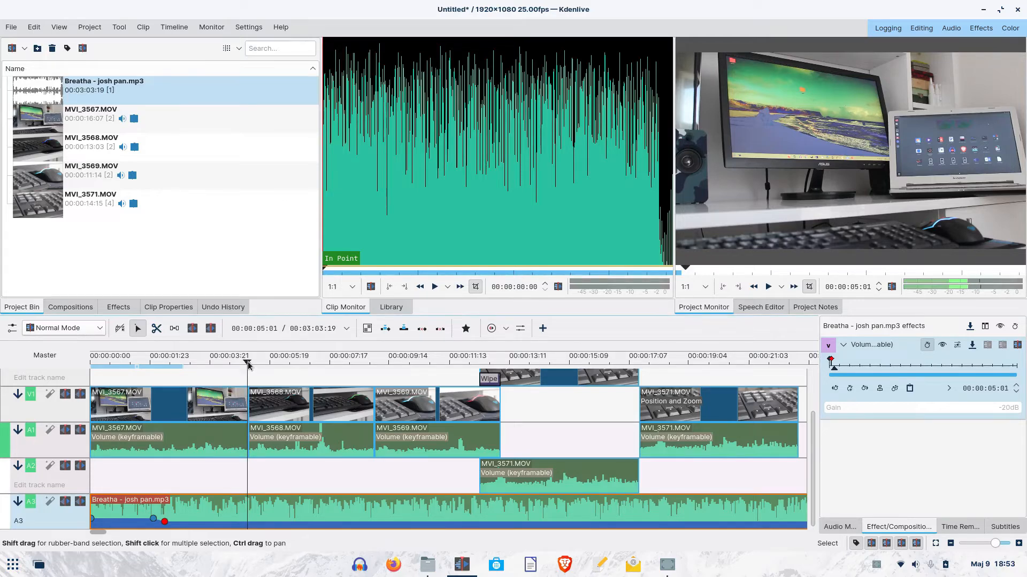
pyautogui.click(850, 389)
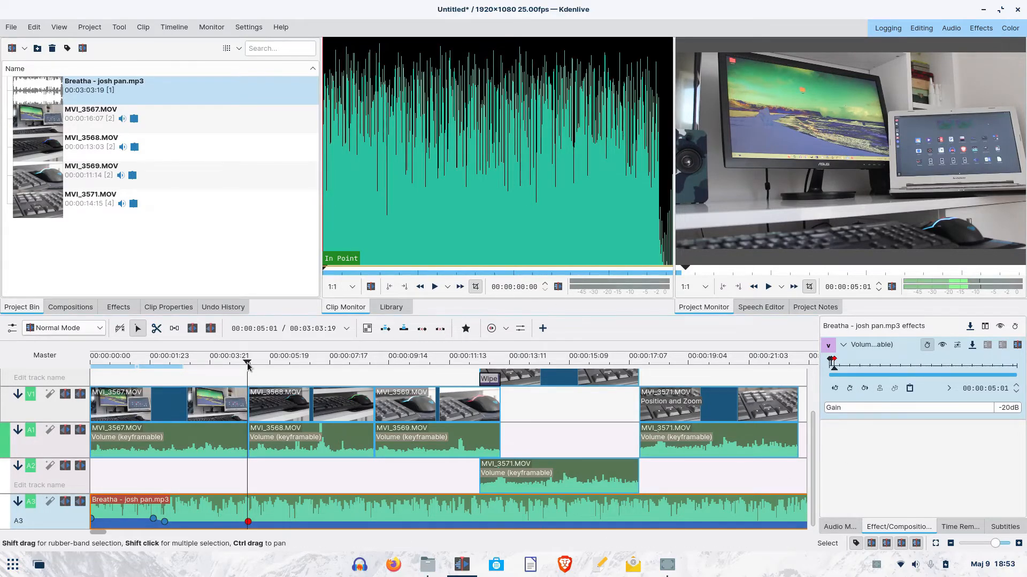
pyautogui.moveTo(247, 366); pyautogui.dragTo(261, 367)
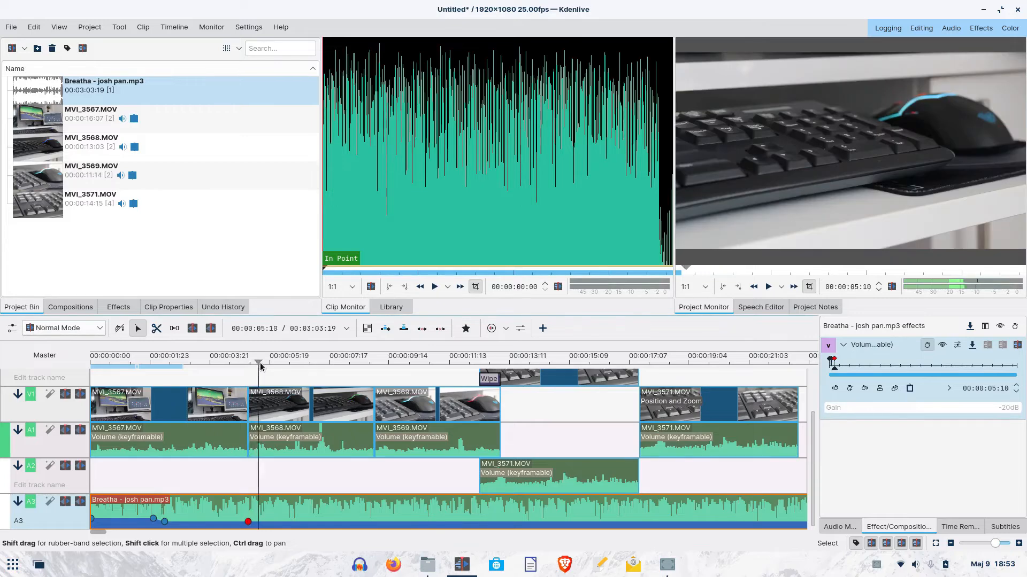
pyautogui.click(851, 389)
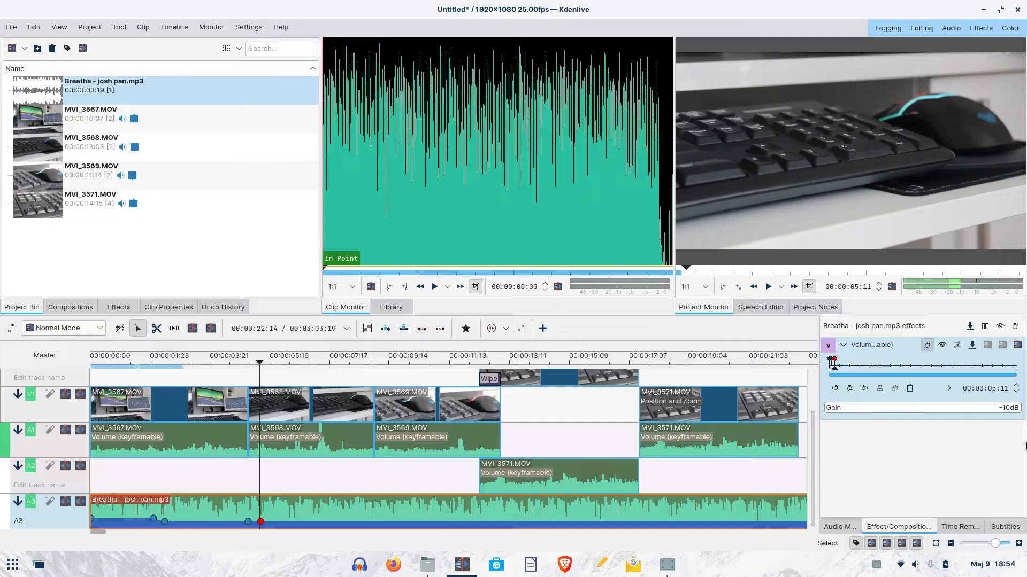
pyautogui.press('Return')
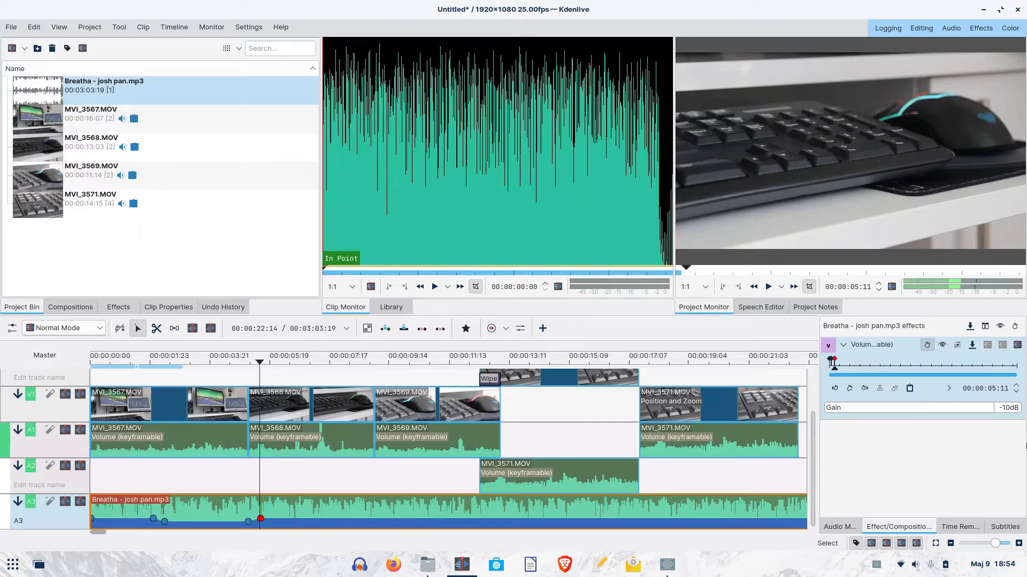
# - Replay from the start, add a music volume keyframe at 00:00:09:18, and another at 00:00:10:03 with -25 dB gain
pyautogui.press('Home')
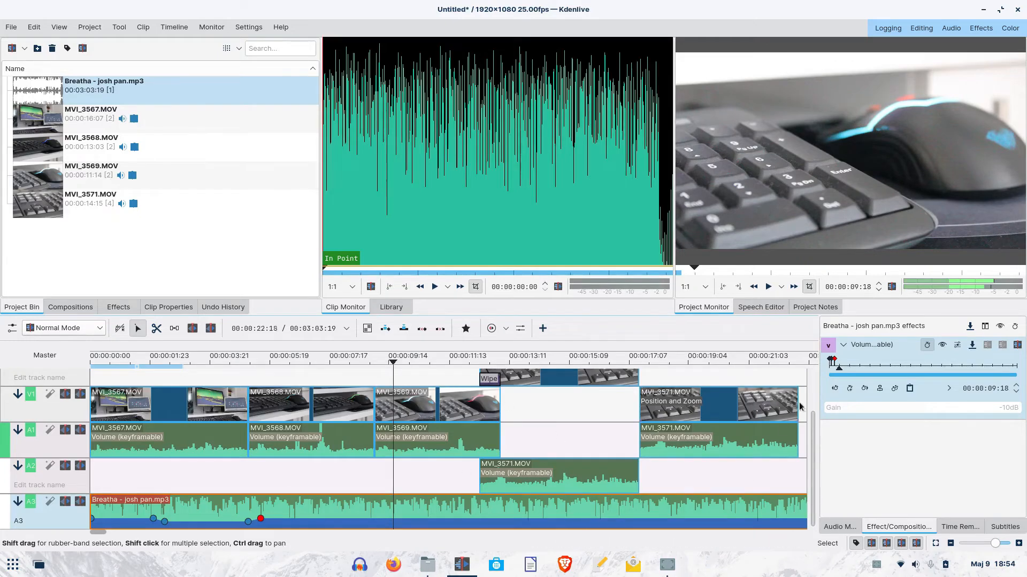
pyautogui.click(850, 389)
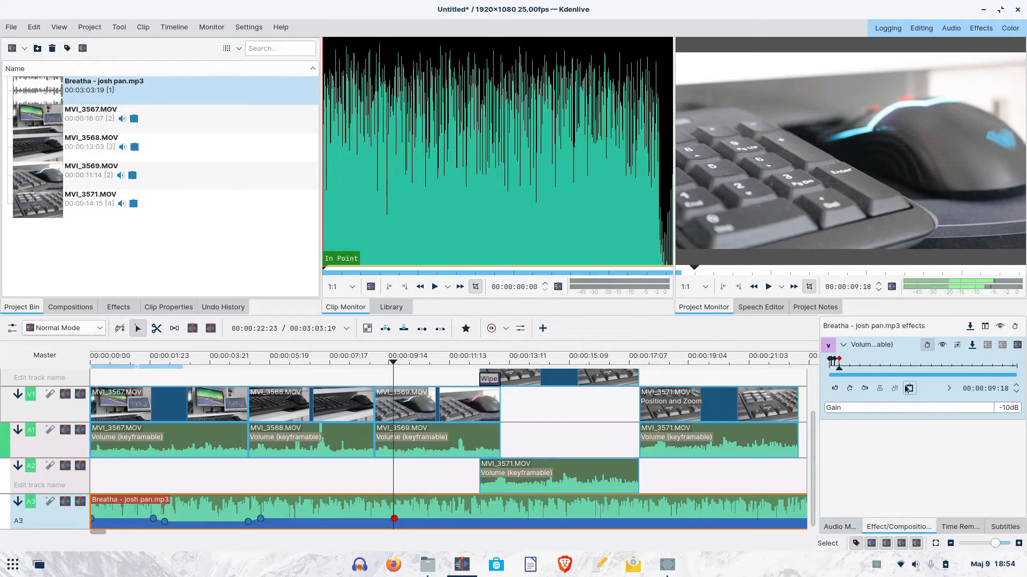
pyautogui.moveTo(393, 365); pyautogui.dragTo(406, 371)
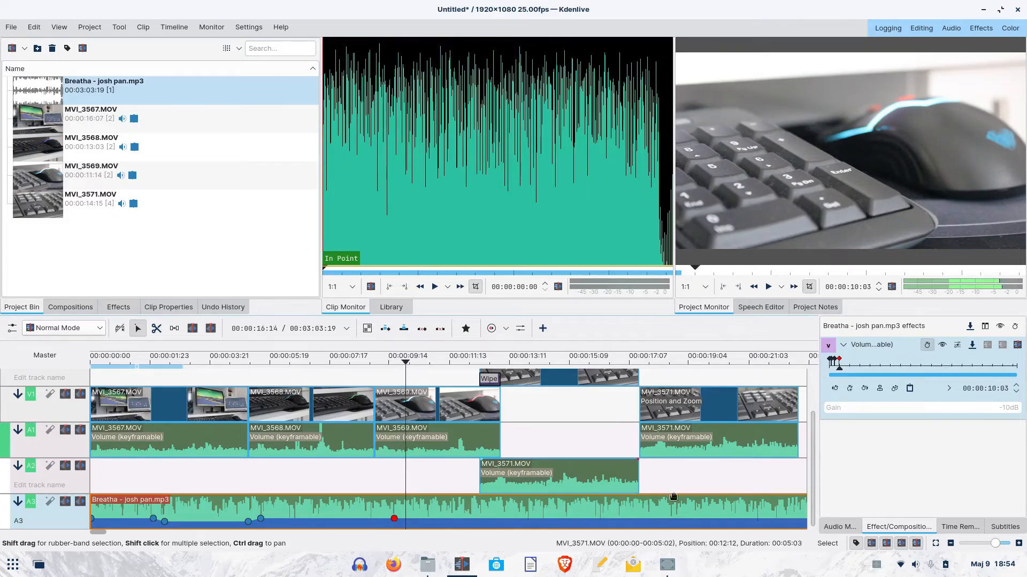
pyautogui.click(850, 388)
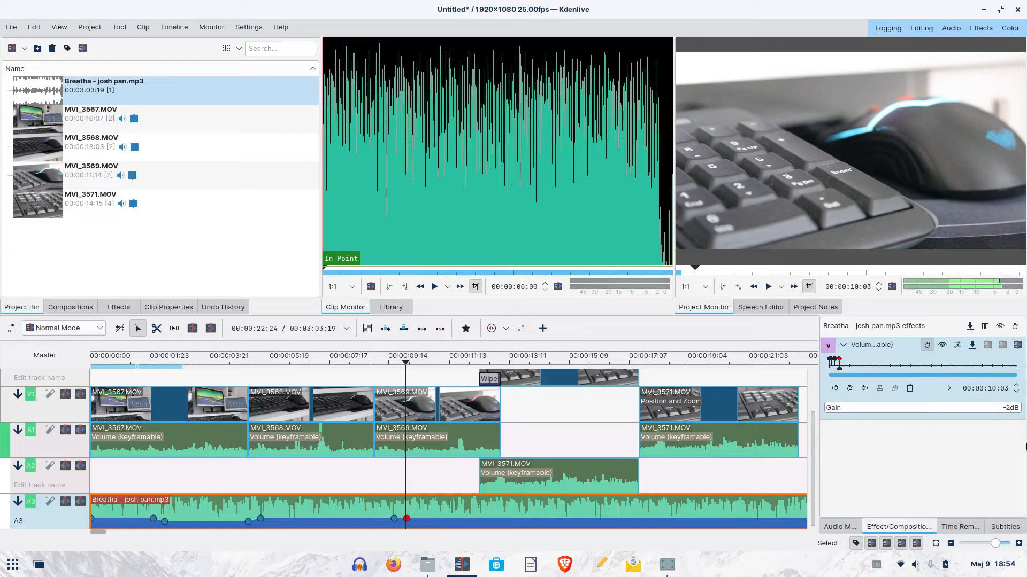
pyautogui.press('Return')
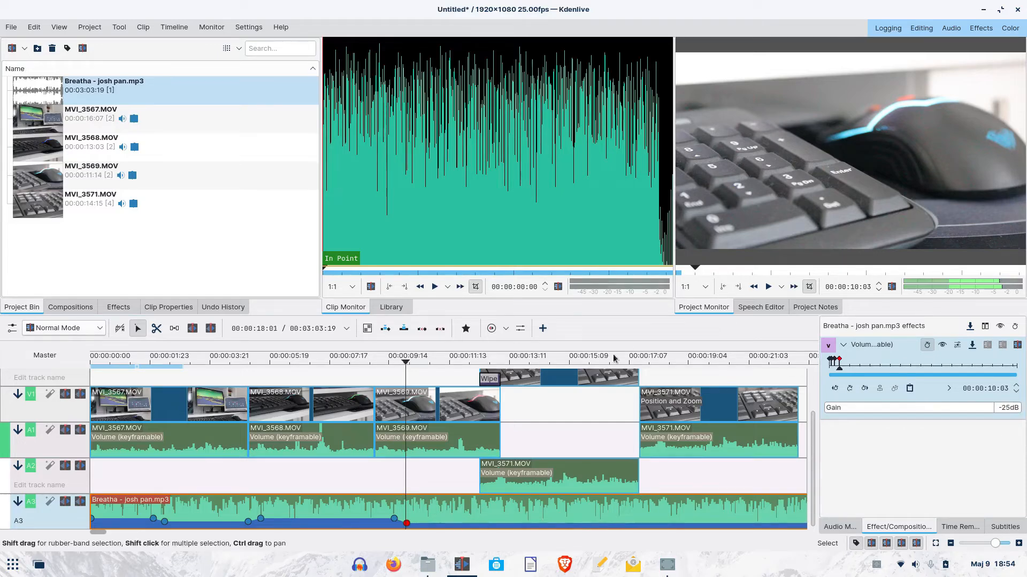
# - Play back the lowered music section and add a music volume keyframe at 00:00:17:04
pyautogui.click(355, 365)
pyautogui.press('space')
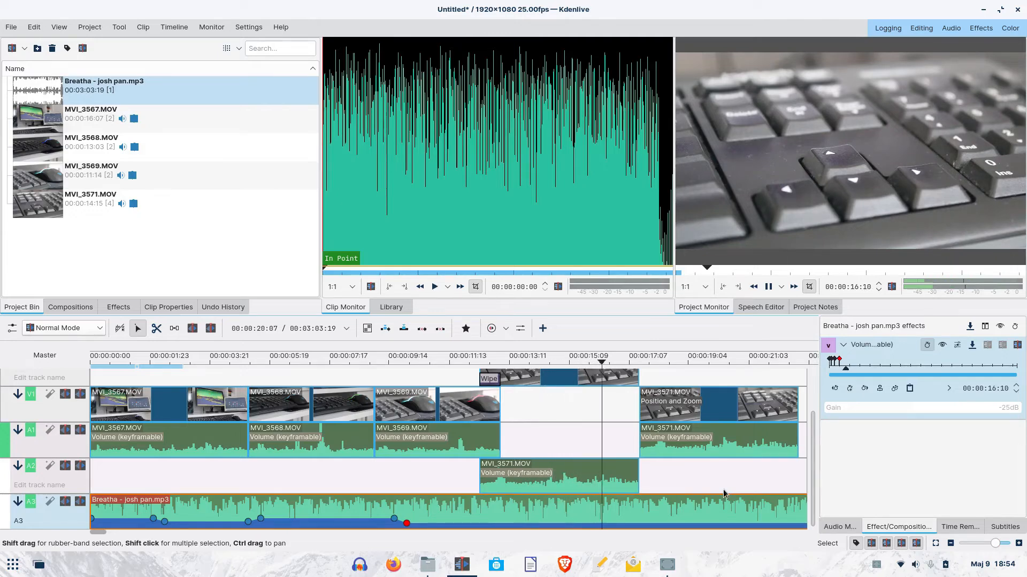
pyautogui.press('space')
pyautogui.moveTo(626, 364); pyautogui.dragTo(639, 365)
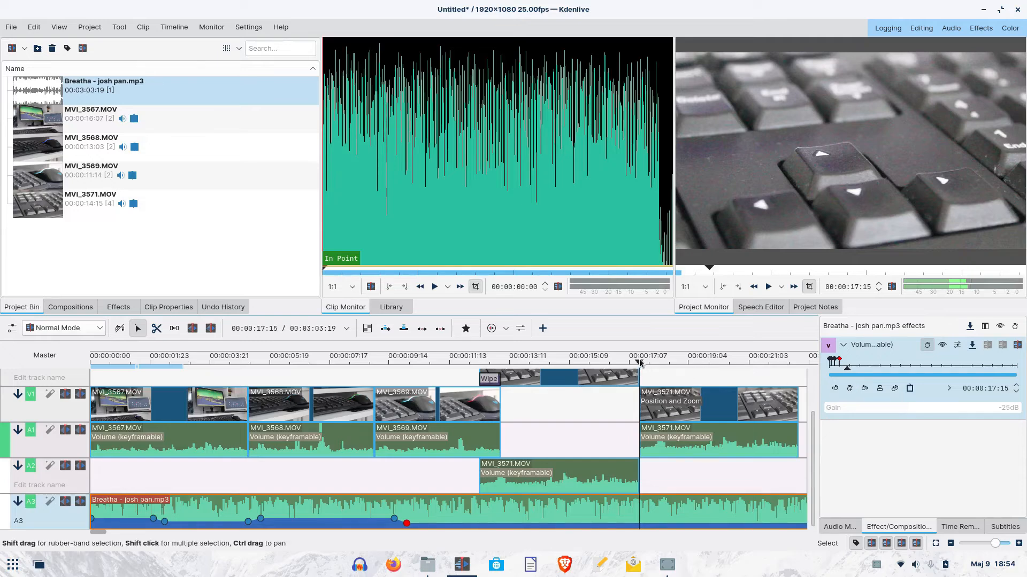
pyautogui.moveTo(640, 363); pyautogui.dragTo(625, 364)
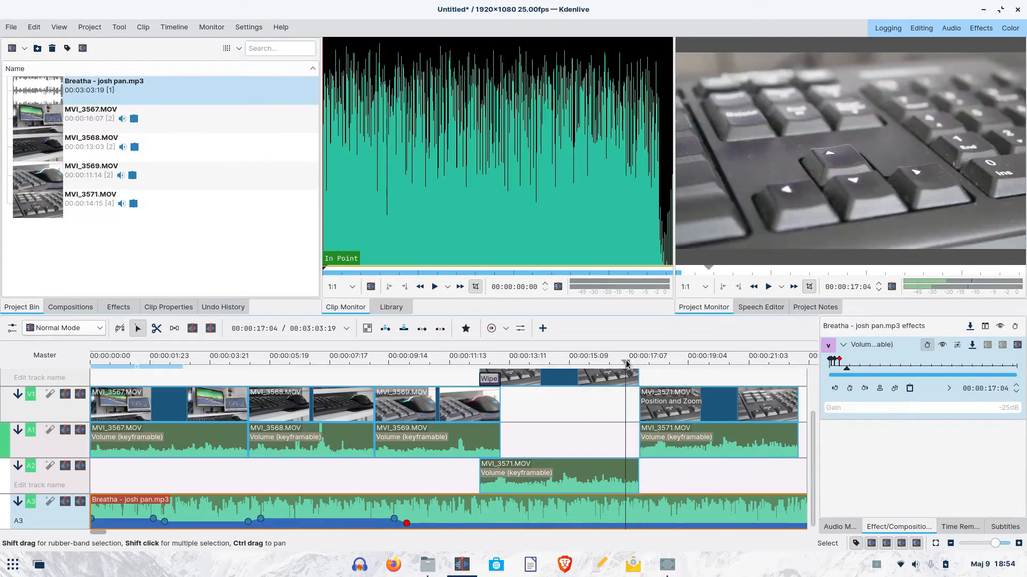
pyautogui.click(850, 389)
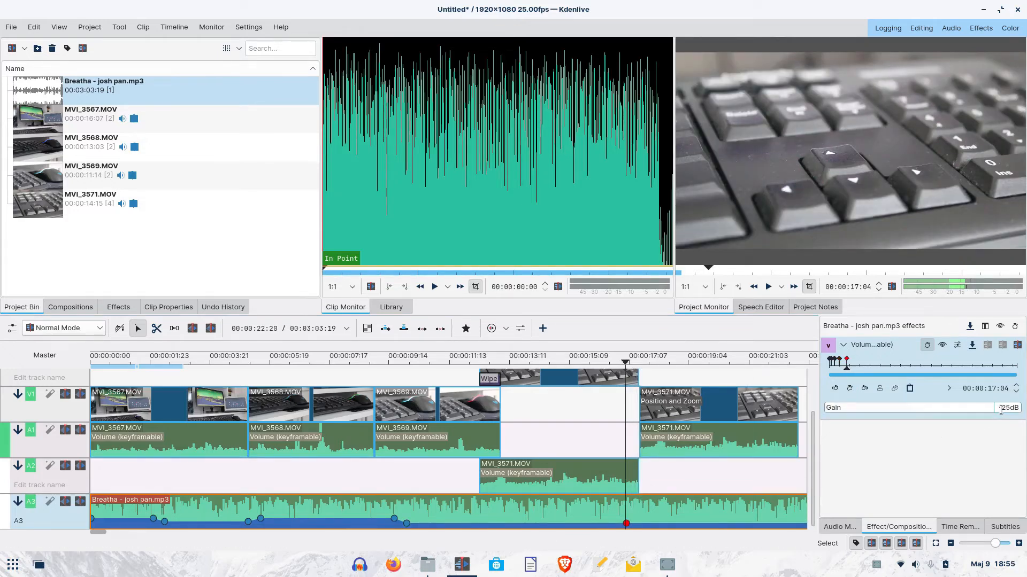
# - Add a music volume keyframe at 00:00:17:15 with -50 dB gain and replay the music's ending from 00:00:15:02
pyautogui.moveTo(628, 363); pyautogui.dragTo(639, 362)
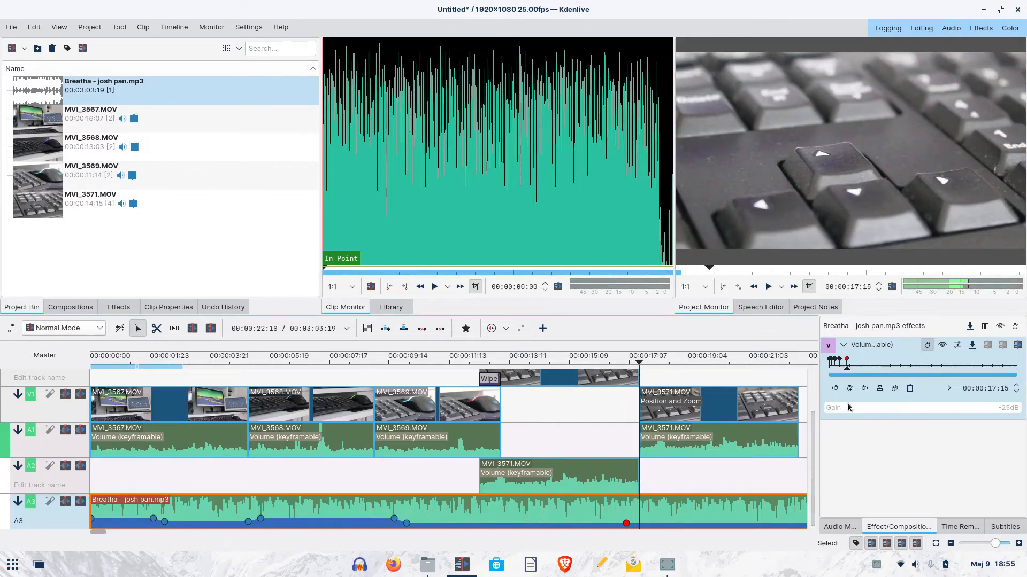
pyautogui.click(850, 389)
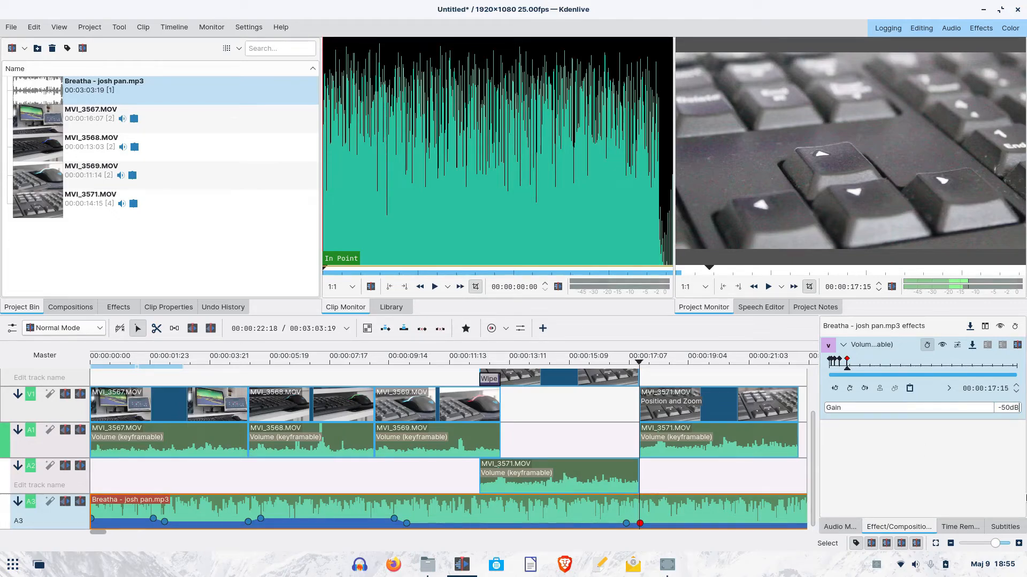
pyautogui.press('Return')
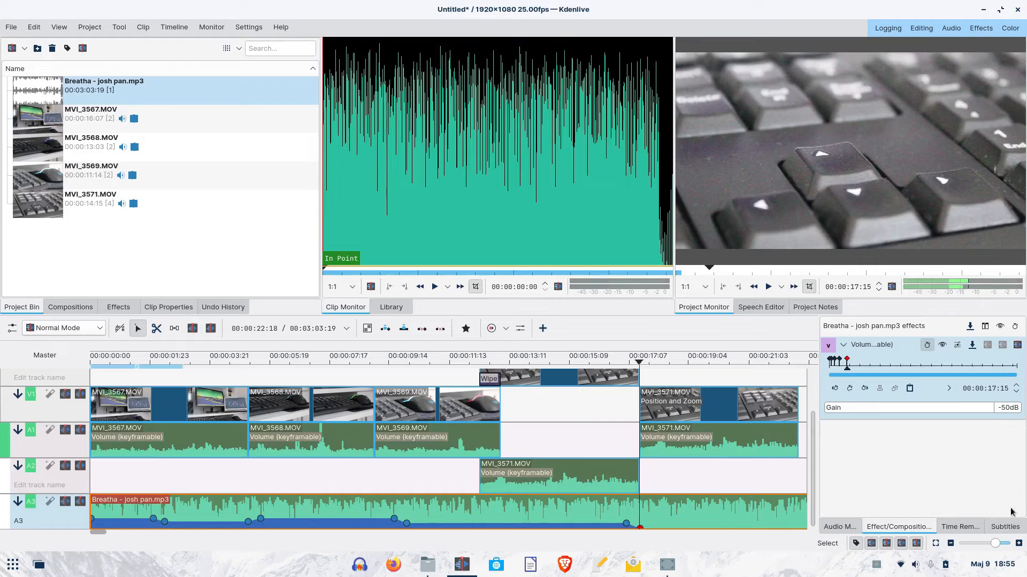
pyautogui.click(561, 360)
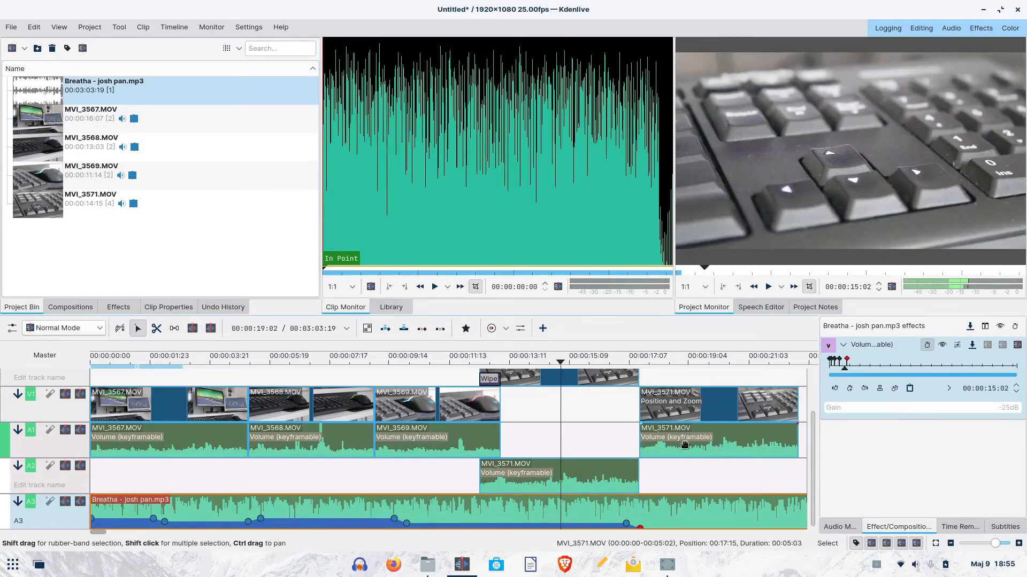
pyautogui.press('space')
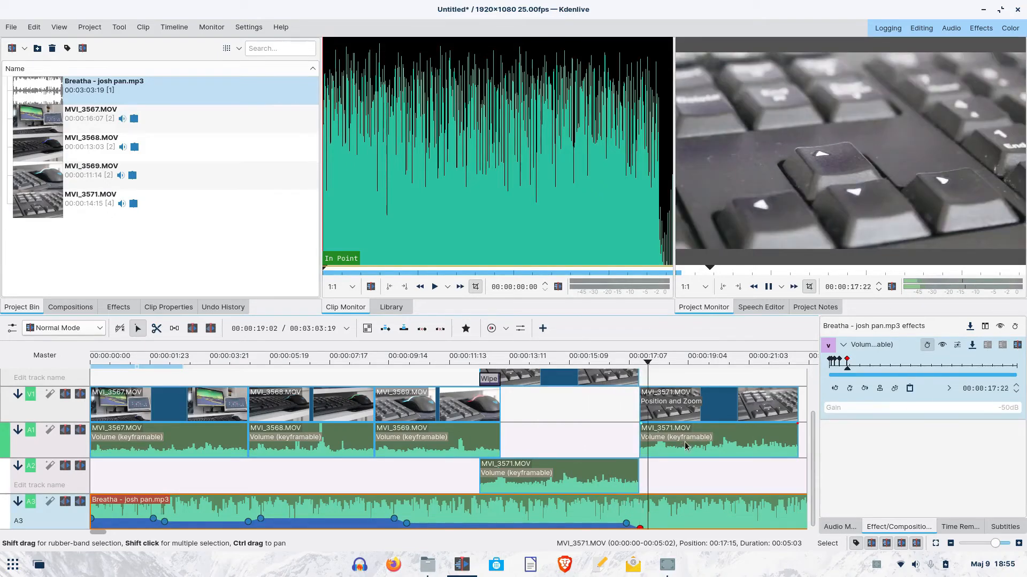
pyautogui.press('space')
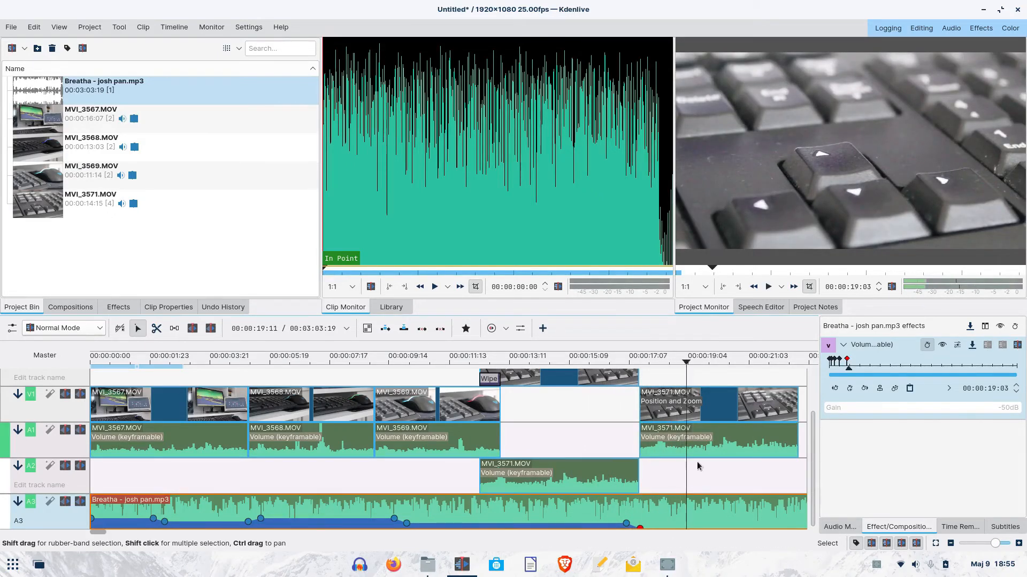
# - Cut the music clip on A3 at 00:00:17:19 and delete the part after the cut
pyautogui.moveTo(686, 365); pyautogui.dragTo(645, 366)
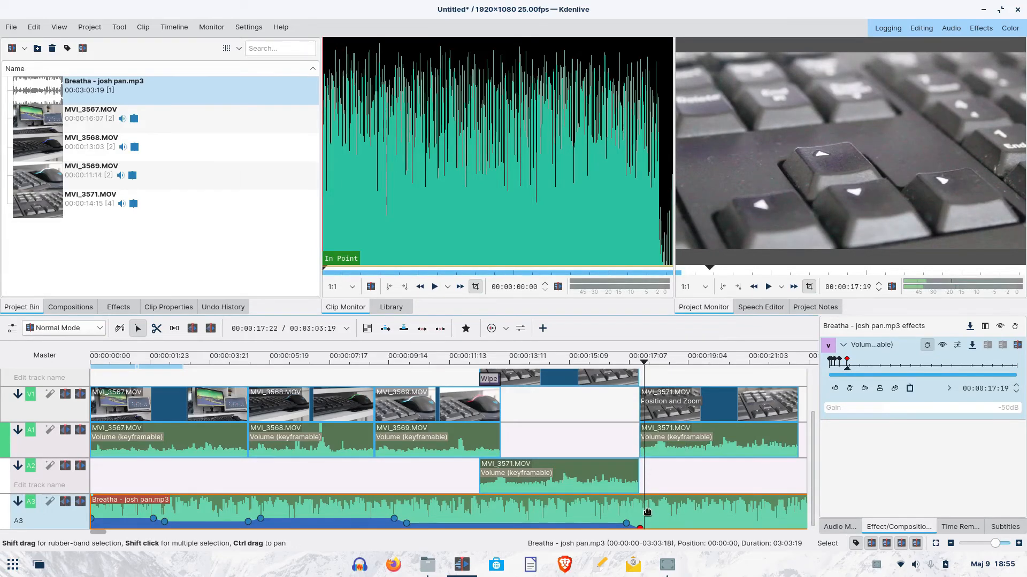
pyautogui.rightClick(646, 513)
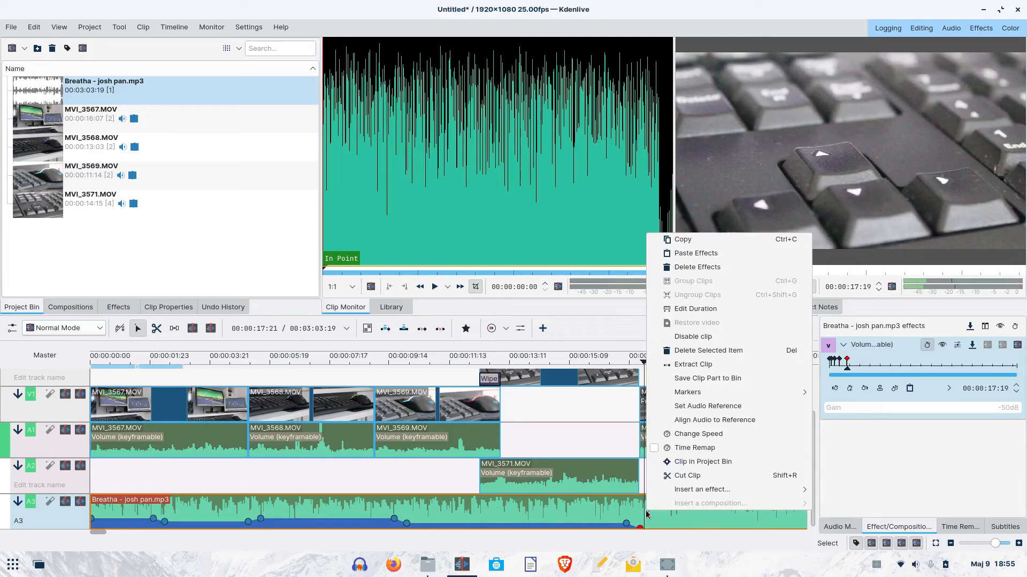
pyautogui.click(689, 476)
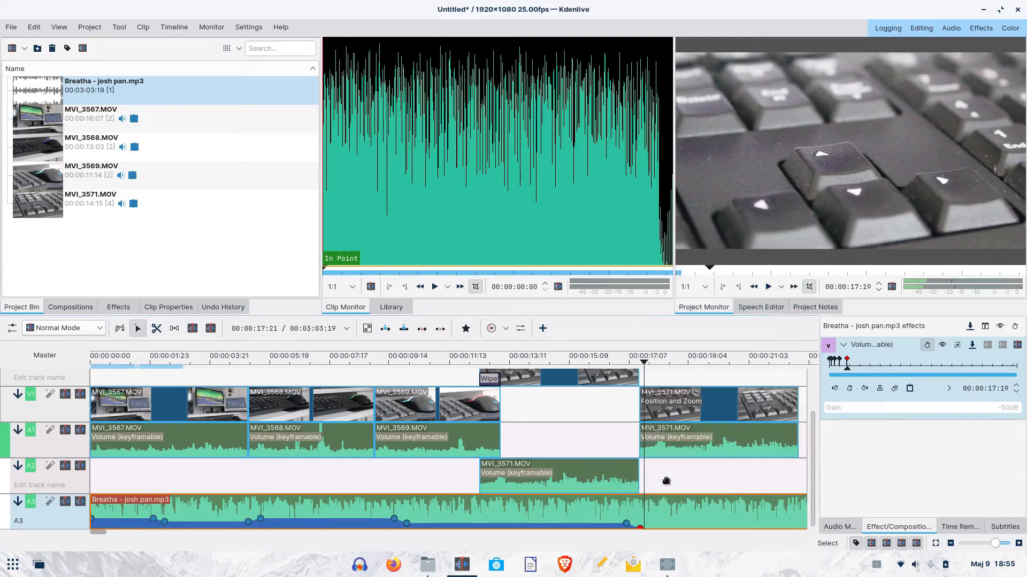
pyautogui.press('Delete')
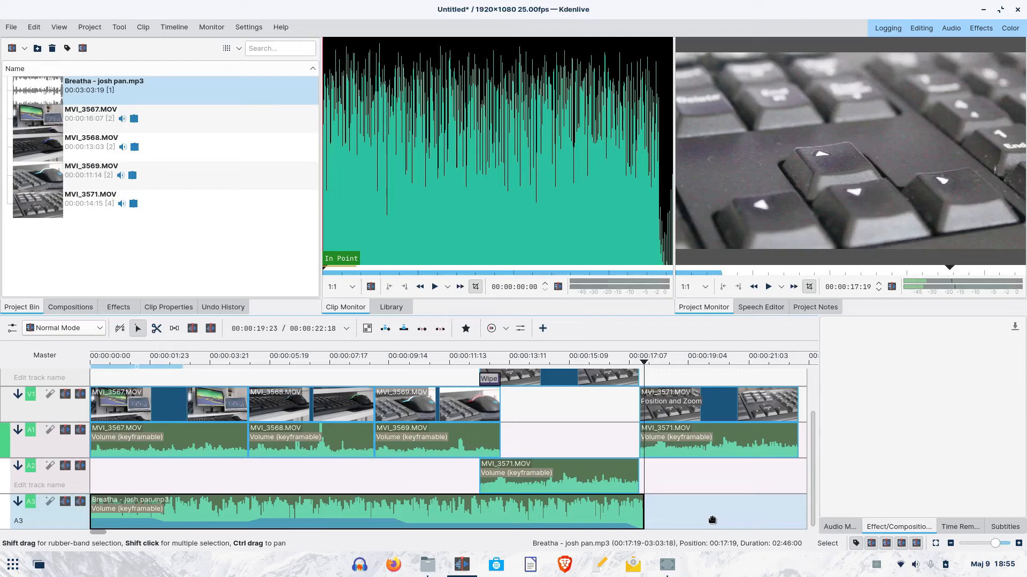
# - Ungroup the MVI_3567.MOV clip and delete its audio from track A1
pyautogui.click(167, 408)
pyautogui.rightClick(168, 410)
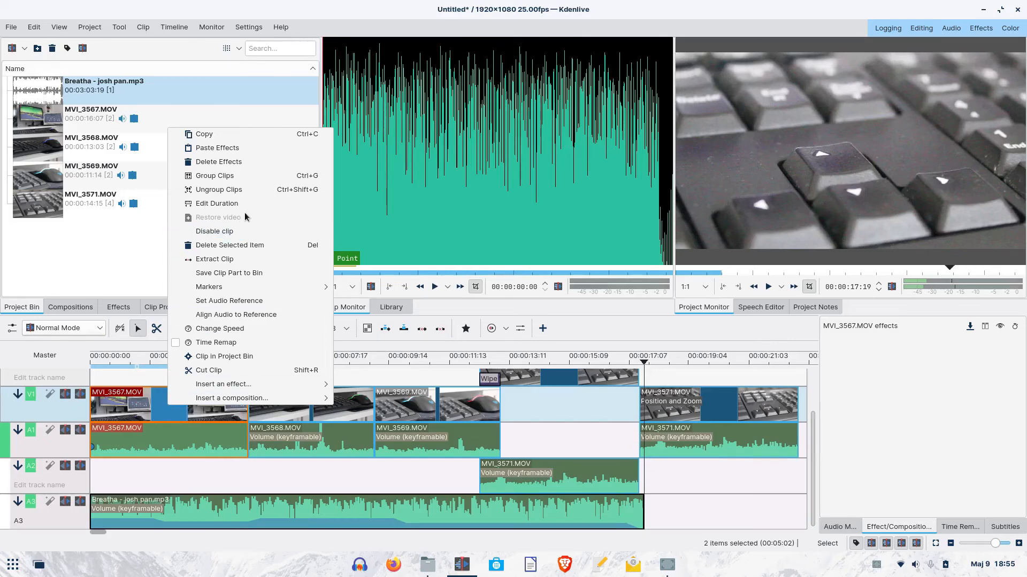
pyautogui.click(218, 189)
pyautogui.click(196, 443)
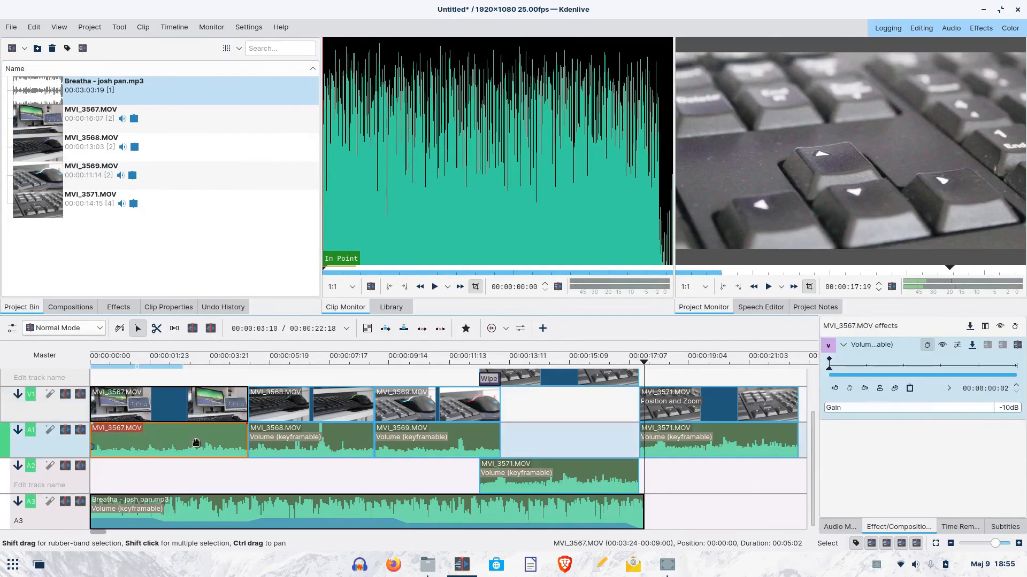
pyautogui.press('Delete')
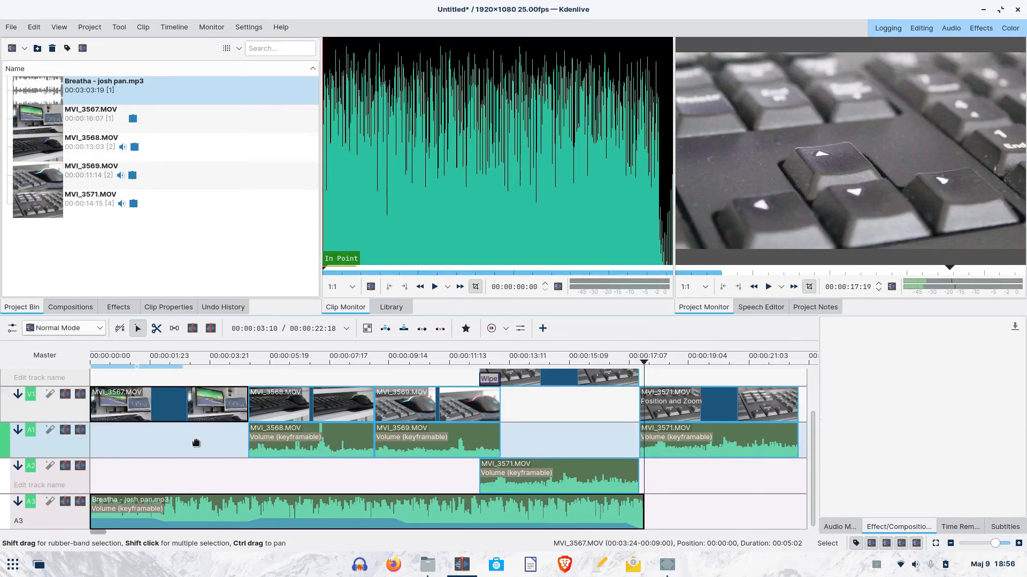
# - Ungroup the MVI_3568.MOV clip and delete its audio from track A1
pyautogui.click(341, 435)
pyautogui.rightClick(342, 434)
pyautogui.click(415, 230)
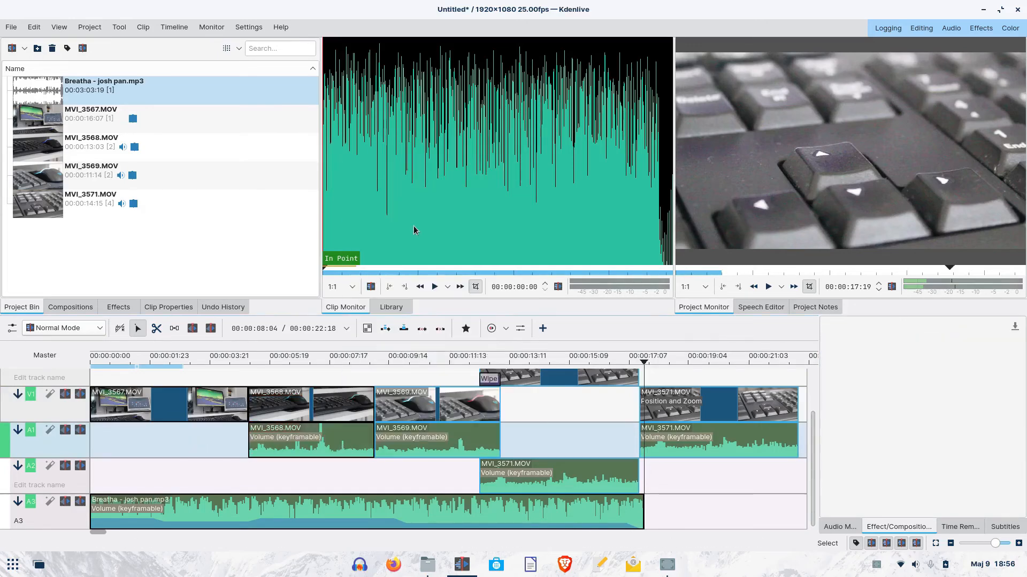
pyautogui.click(327, 433)
pyautogui.press('Delete')
# - Ungroup MVI_3569.MOV and the overlapping MVI_3571.MOV clip, deleting their audio from tracks A1 and A2
pyautogui.rightClick(471, 440)
pyautogui.click(529, 224)
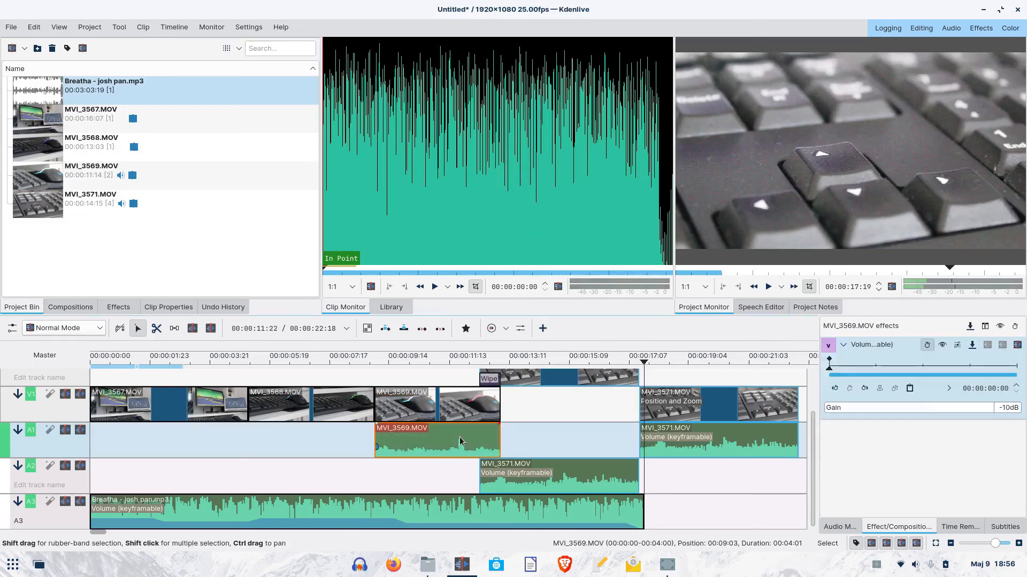
pyautogui.press('Delete')
pyautogui.rightClick(573, 479)
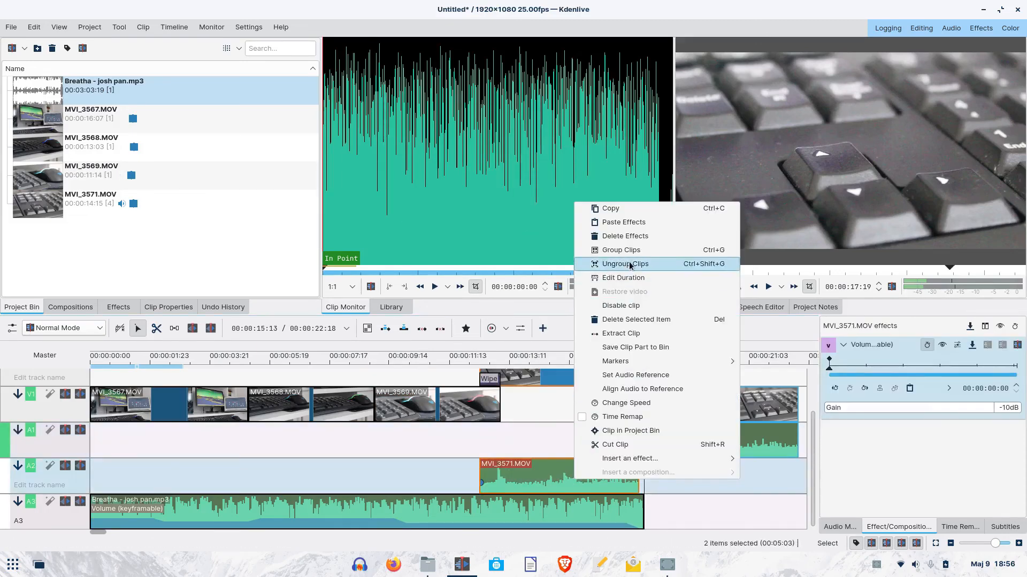
pyautogui.click(610, 264)
pyautogui.click(582, 475)
pyautogui.press('Delete')
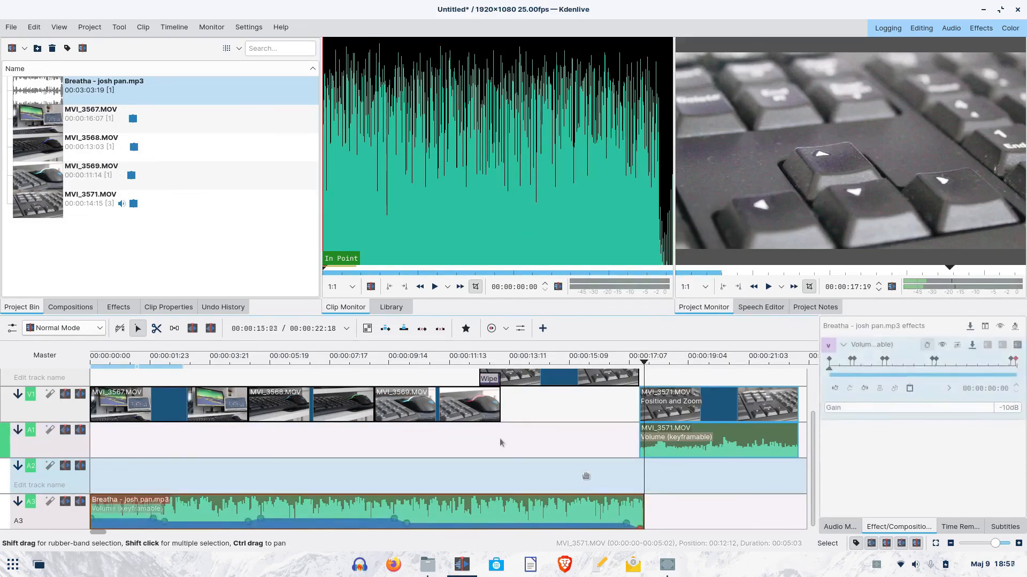
# - Add a 21-frame fade-in from black to the start of MVI_3567.MOV on V1 and replay the timeline from the start
pyautogui.click(142, 407)
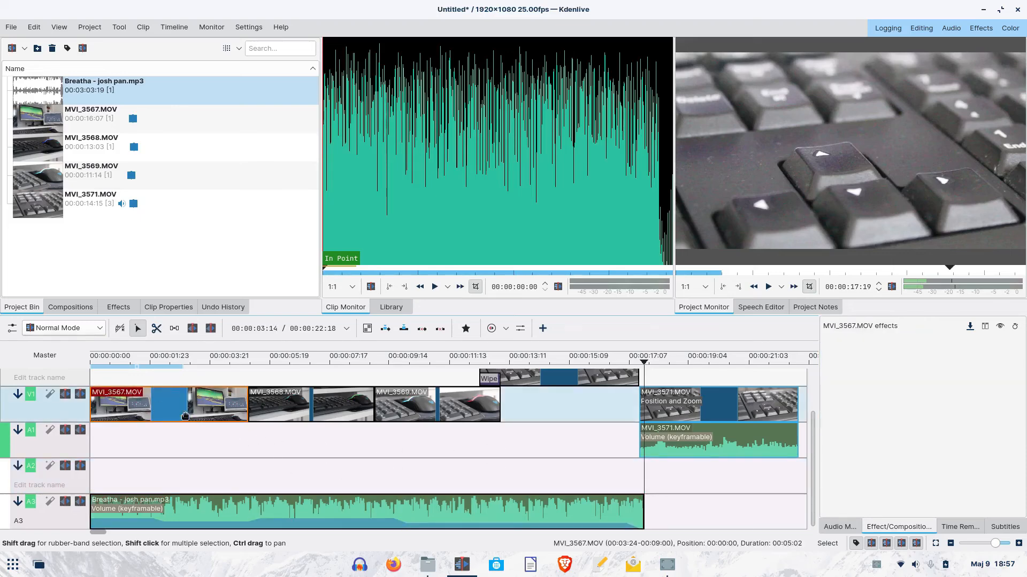
pyautogui.moveTo(94, 390); pyautogui.dragTo(118, 391)
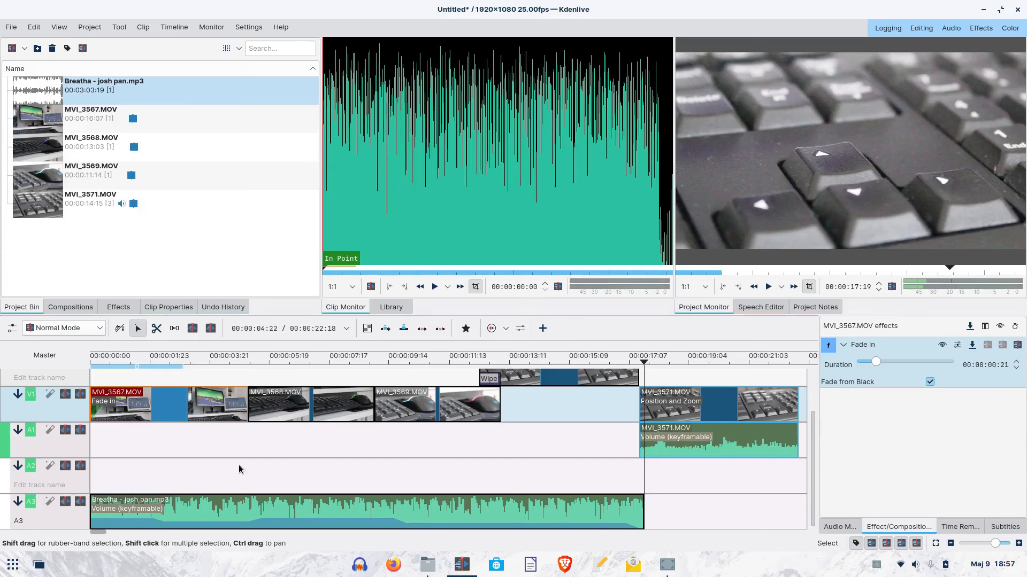
pyautogui.press('Home')
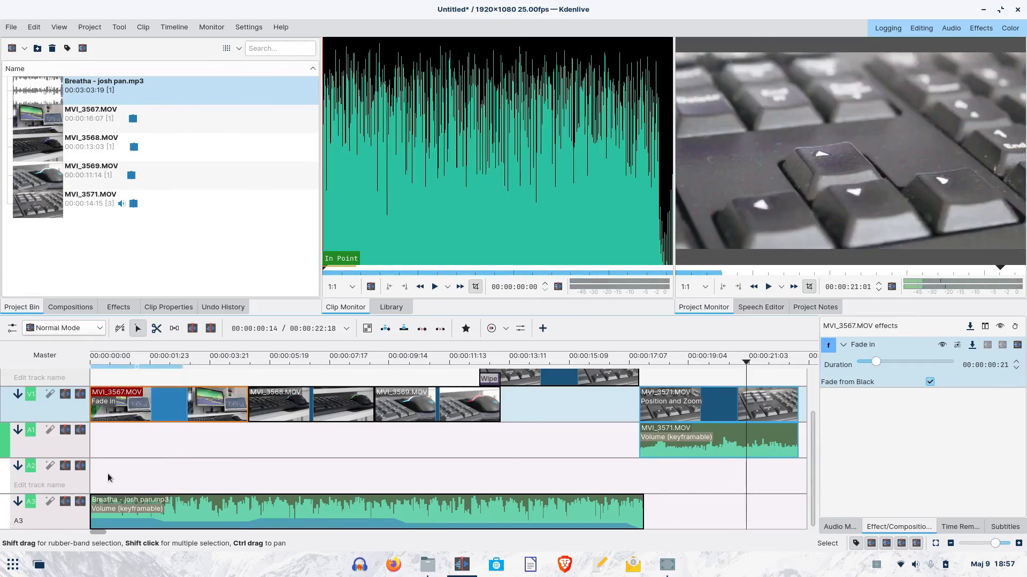
# - Add a 00:00:01:05 fade-out to the end of MVI_3571.MOV on V1, enable Fade to Black, and play back the ending
pyautogui.click(777, 407)
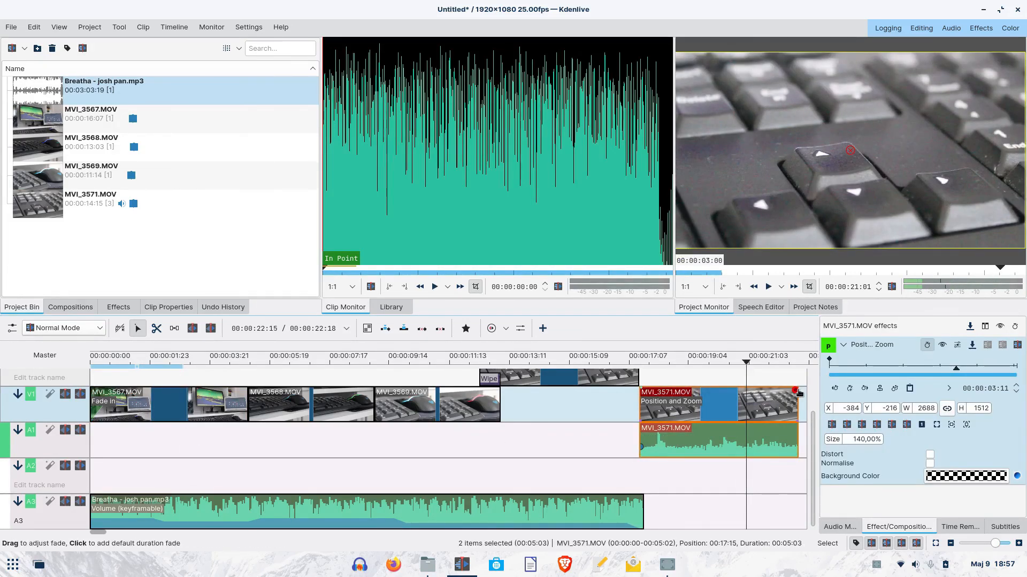
pyautogui.moveTo(796, 391); pyautogui.dragTo(762, 393)
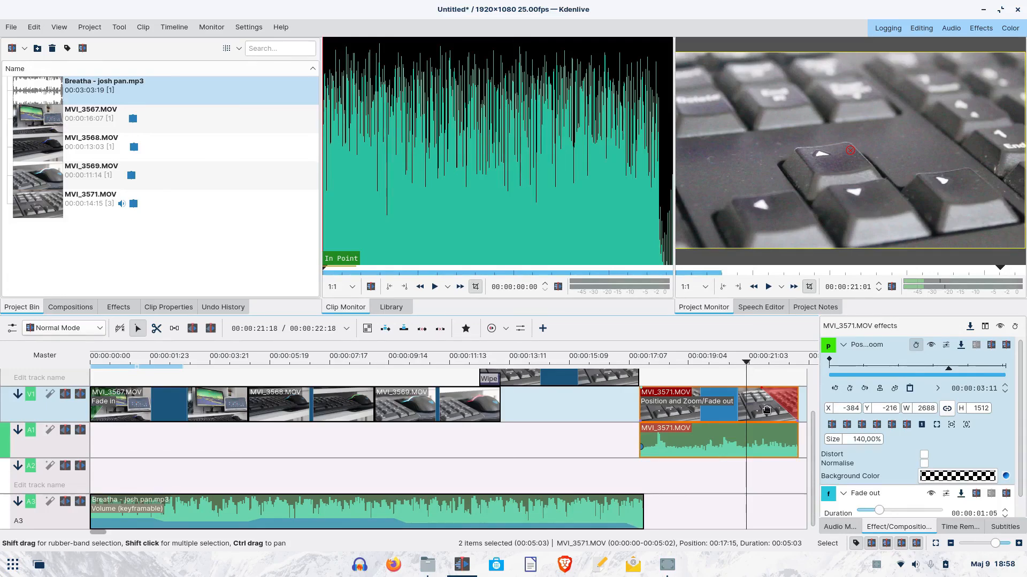
pyautogui.scroll(-1, 1022, 444)
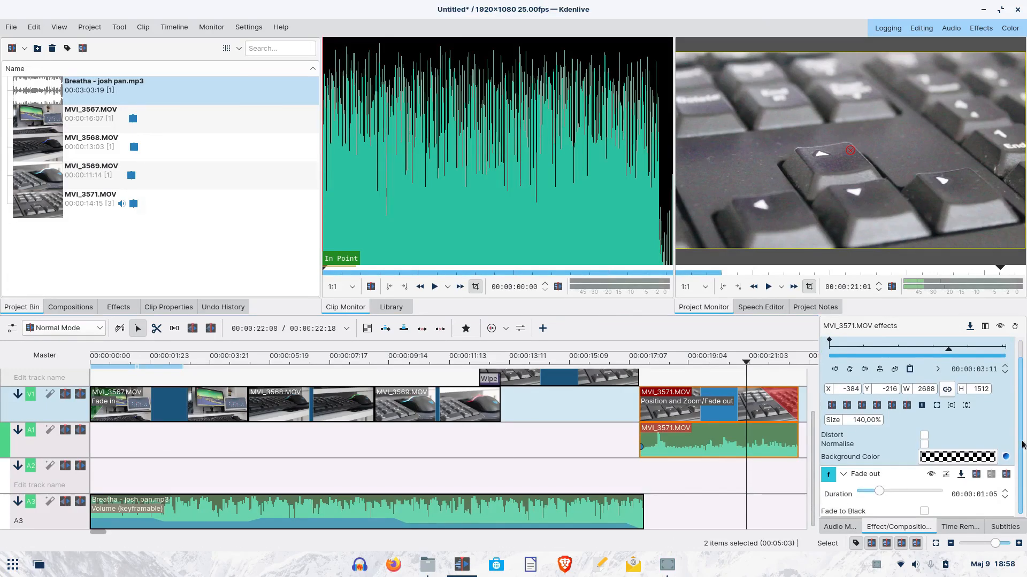
pyautogui.click(924, 511)
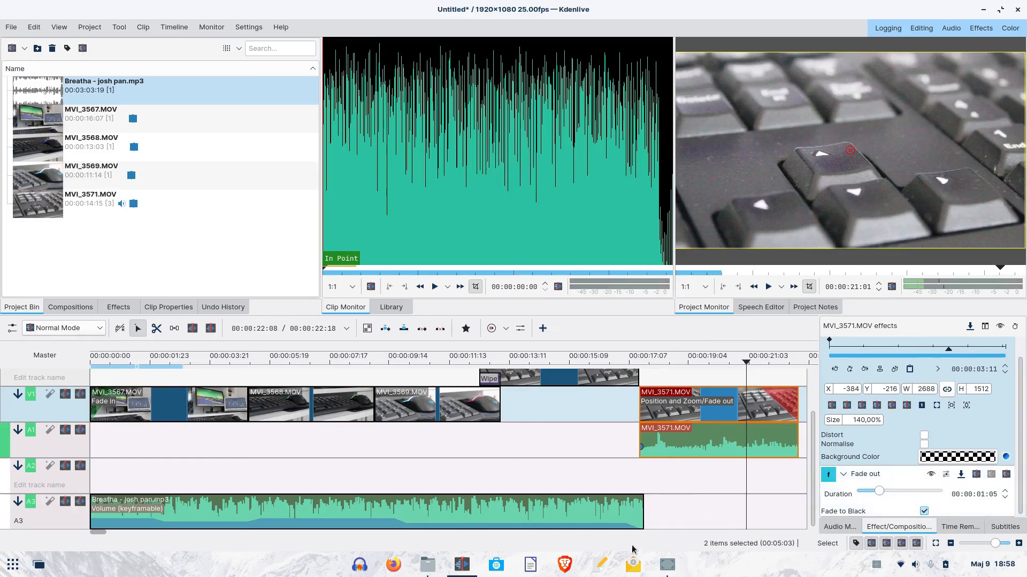
pyautogui.click(610, 363)
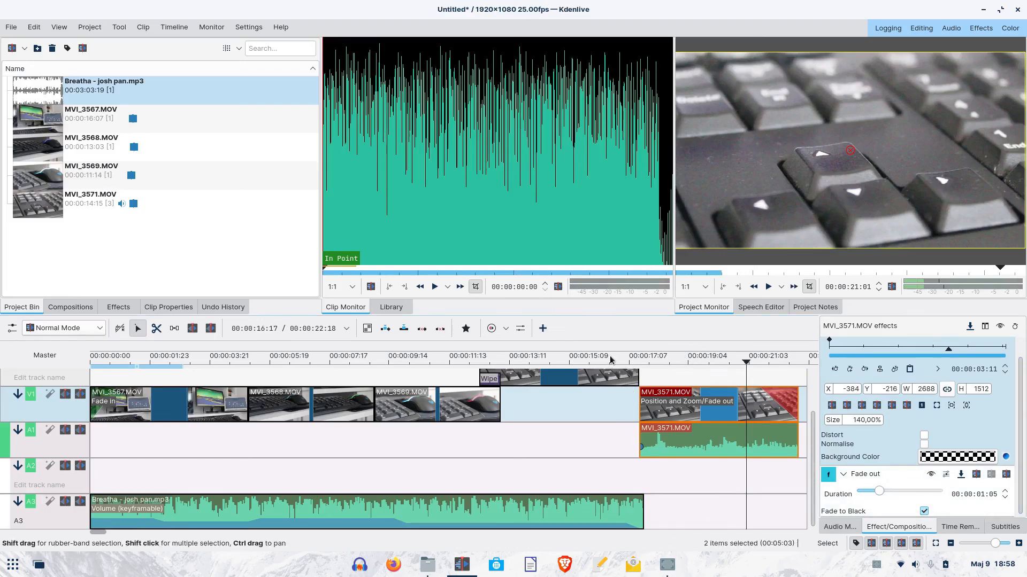
pyautogui.press('space')
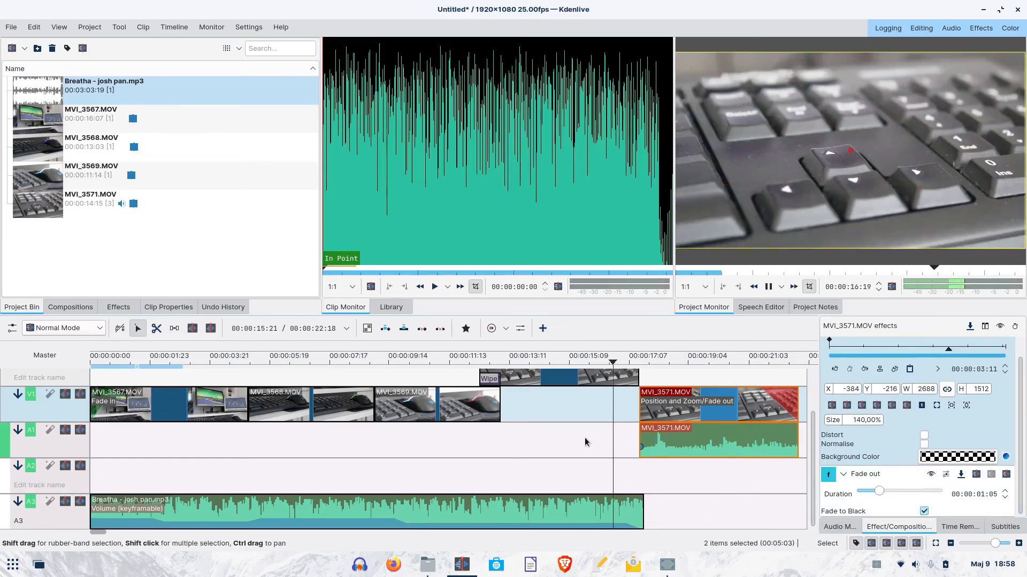